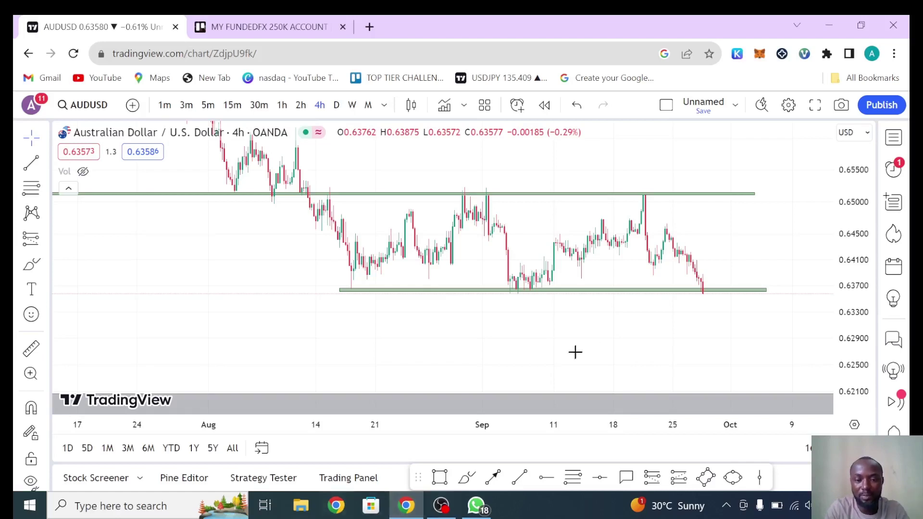
{"action": "left_click_drag", "start_coordinate": [582, 221], "coordinate": [568, 257]}
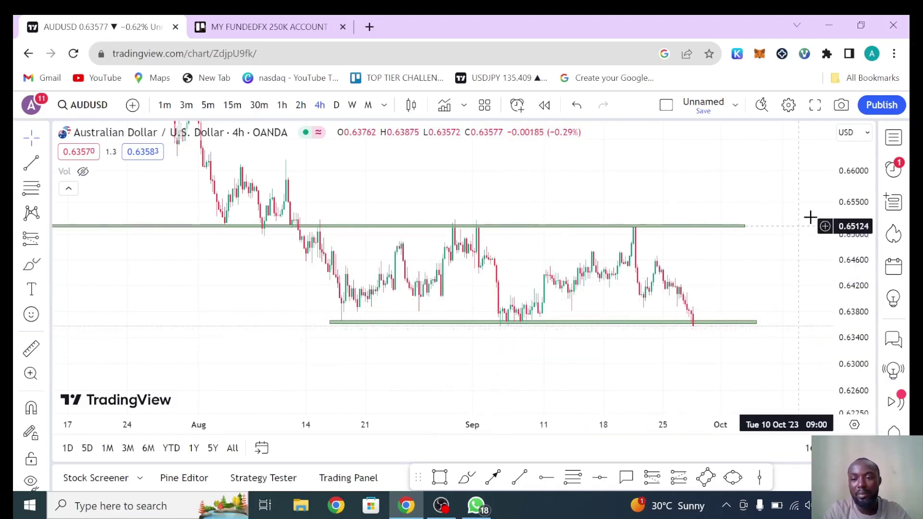
{"action": "left_click_drag", "start_coordinate": [847, 230], "coordinate": [847, 296]}
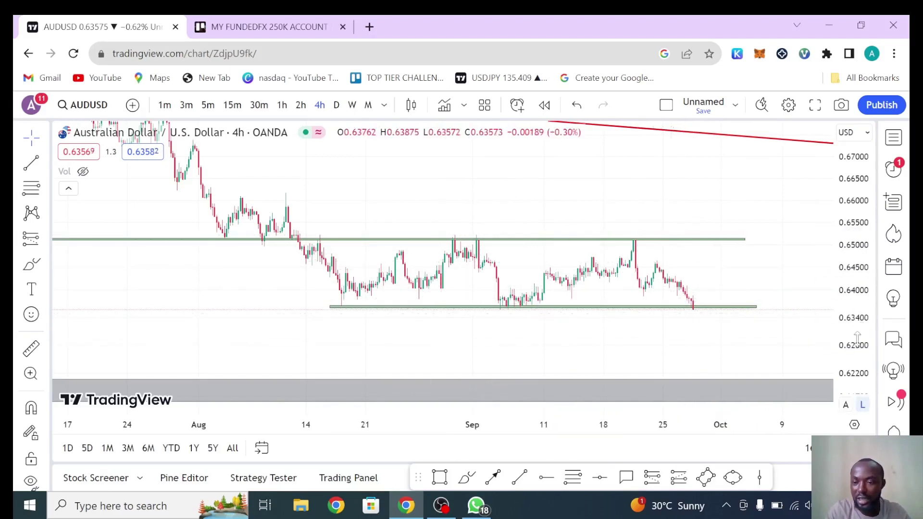
{"action": "left_click_drag", "start_coordinate": [845, 281], "coordinate": [841, 247]}
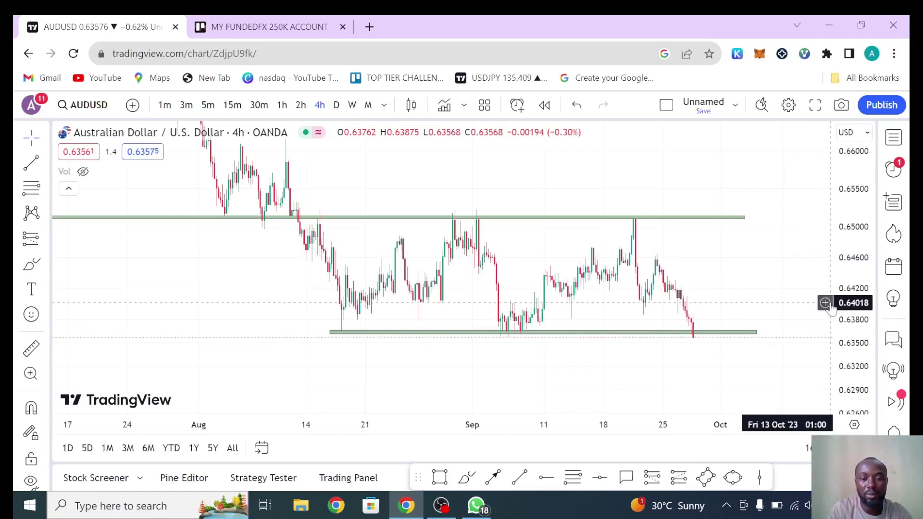
{"action": "left_click_drag", "start_coordinate": [852, 317], "coordinate": [852, 335]}
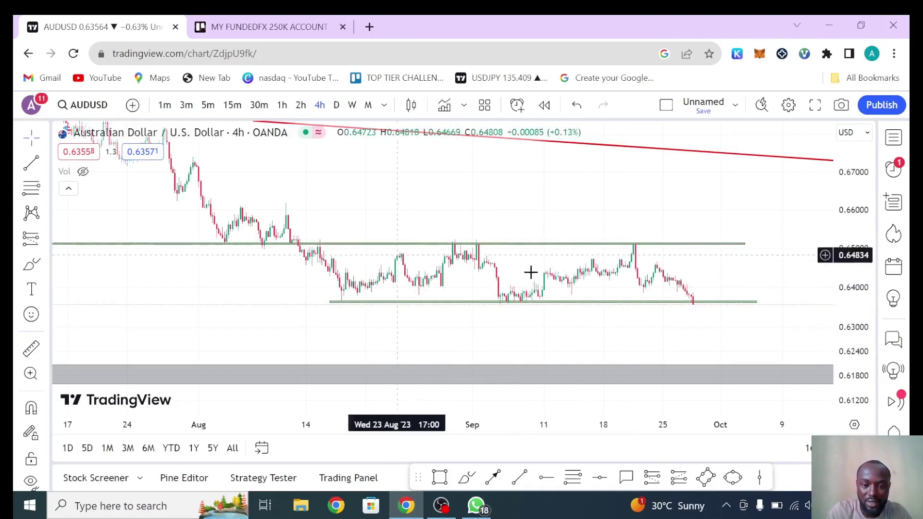
{"action": "left_click_drag", "start_coordinate": [850, 330], "coordinate": [851, 274]}
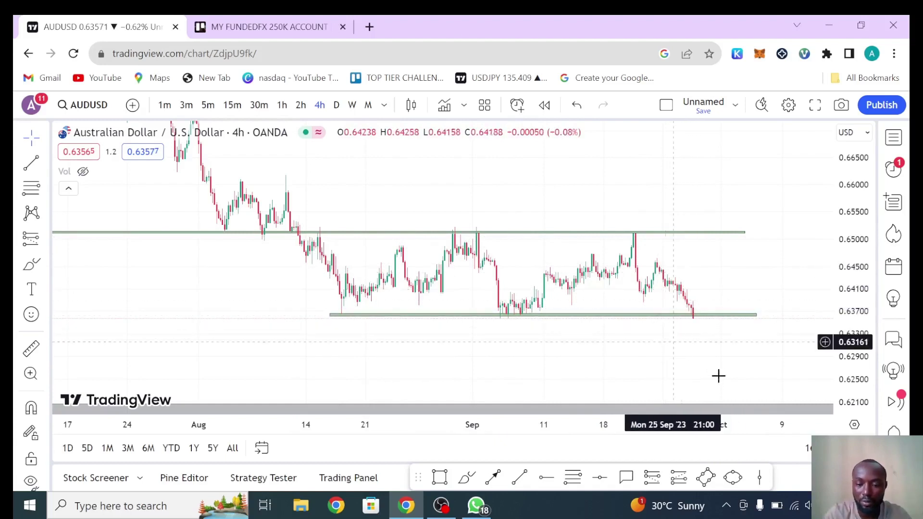
- Draw a Fibonacci retracement from the 20 September swing high near 0.6512 down to about 0.6383, and delete it
{"action": "left_click", "coordinate": [573, 481]}
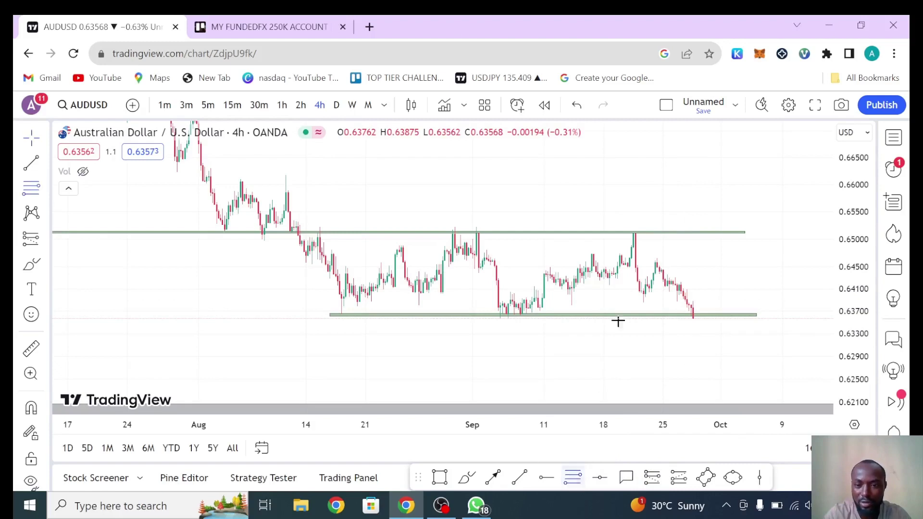
{"action": "left_click", "coordinate": [636, 232]}
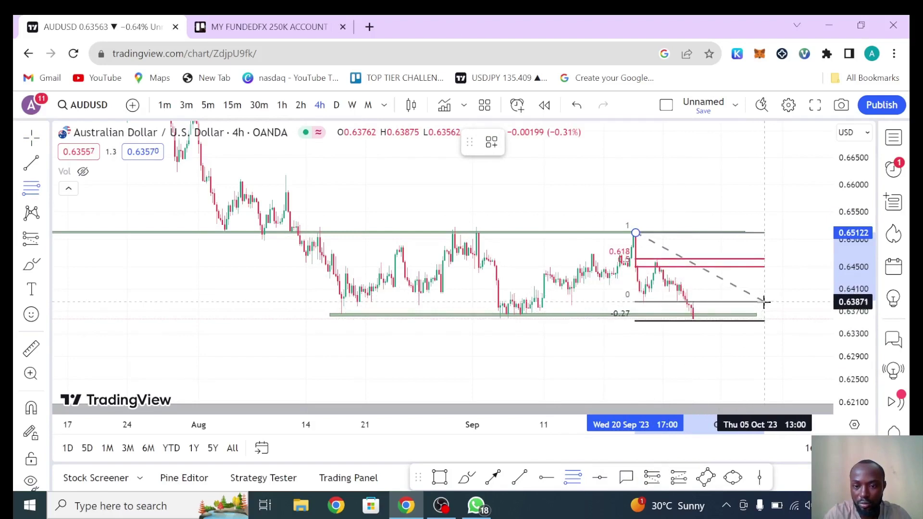
{"action": "left_click", "coordinate": [766, 304]}
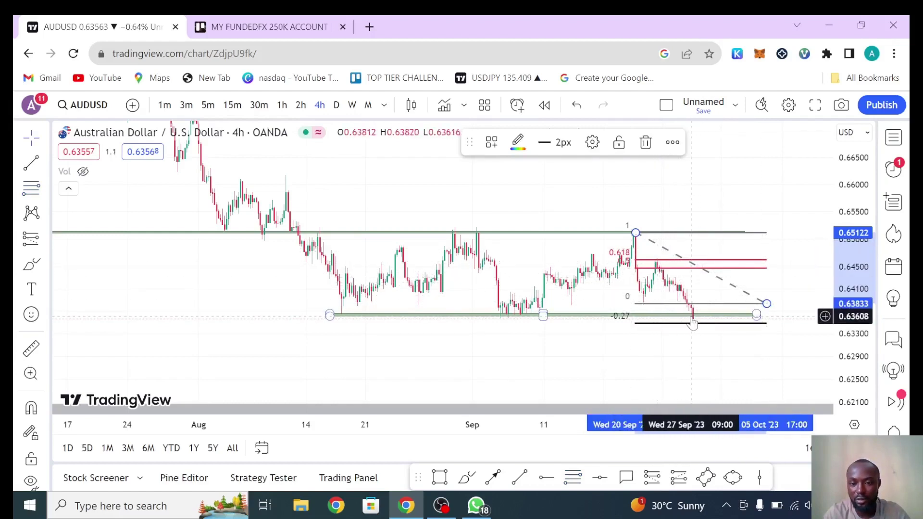
{"action": "left_click", "coordinate": [694, 260]}
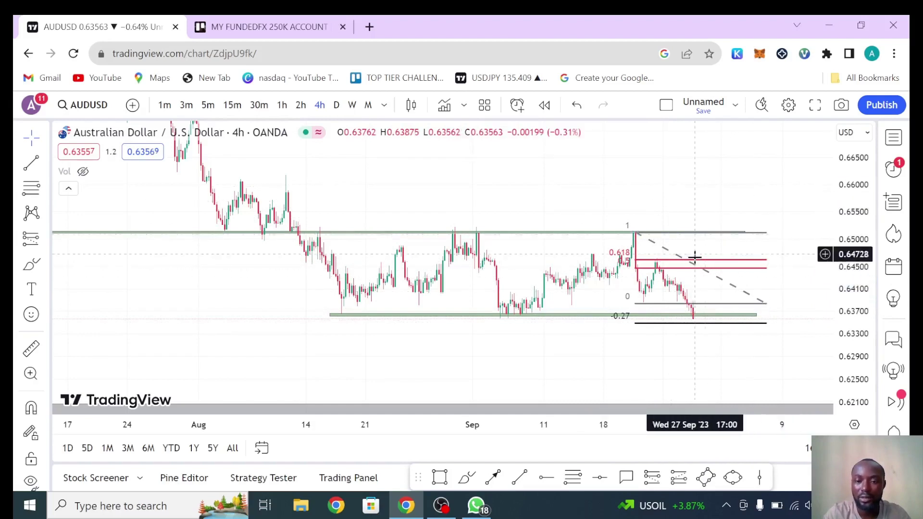
{"action": "left_click", "coordinate": [693, 266]}
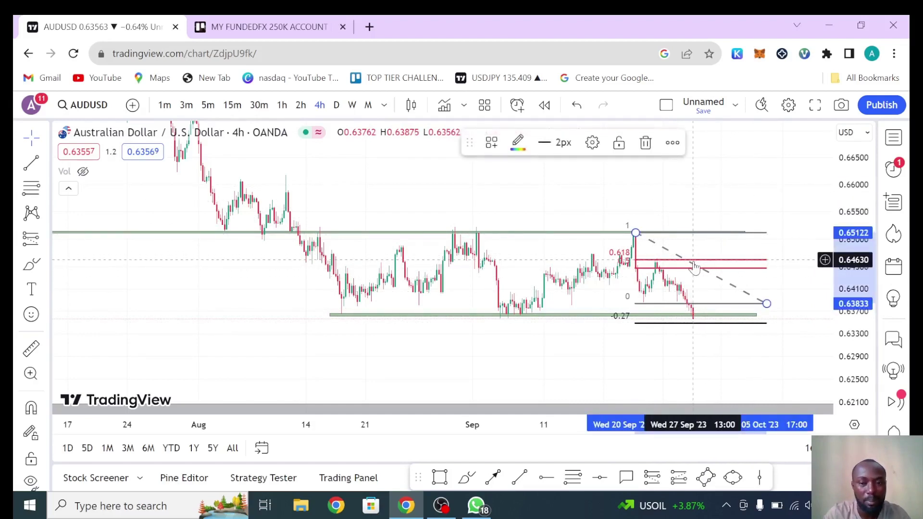
{"action": "left_click", "coordinate": [644, 144]}
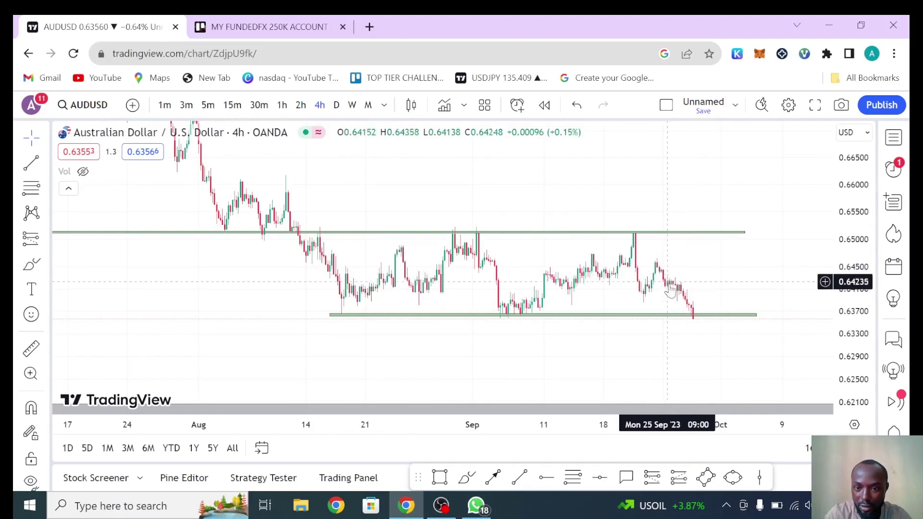
- Enlarge the recent candles and switch the AUDUSD chart to the 2-hour timeframe
{"action": "mouse_move", "coordinate": [484, 377]}
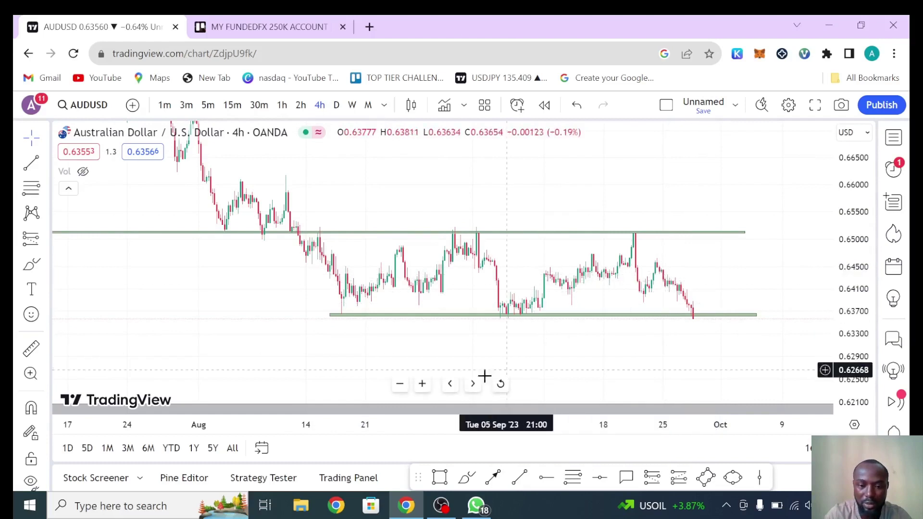
{"action": "left_click", "coordinate": [421, 383]}
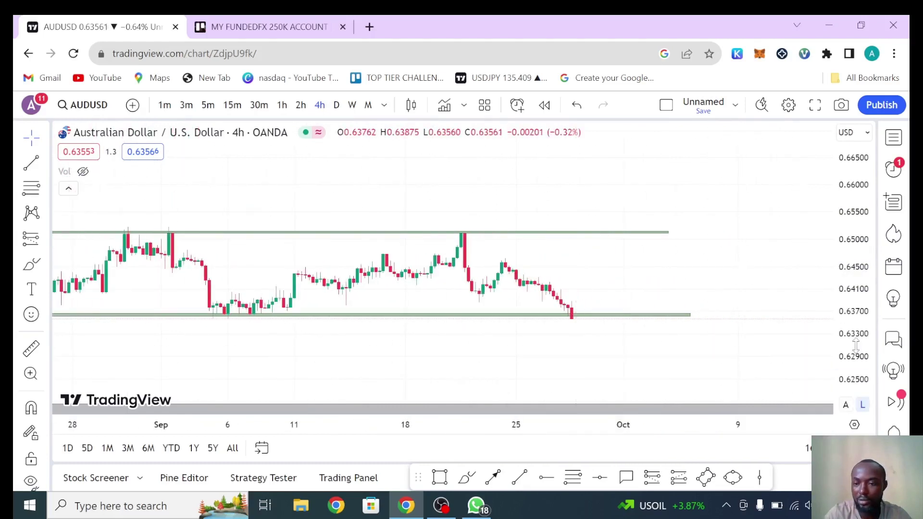
{"action": "left_click_drag", "start_coordinate": [845, 358], "coordinate": [845, 207]}
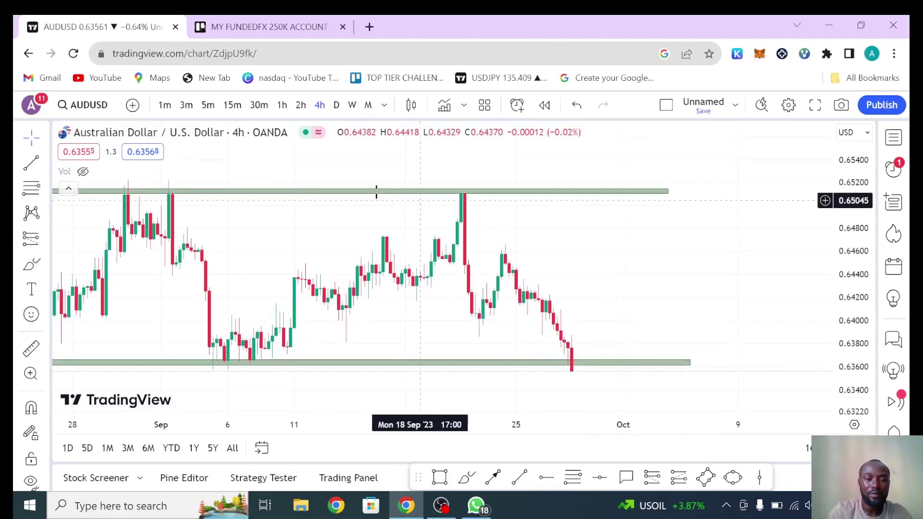
{"action": "mouse_move", "coordinate": [547, 344]}
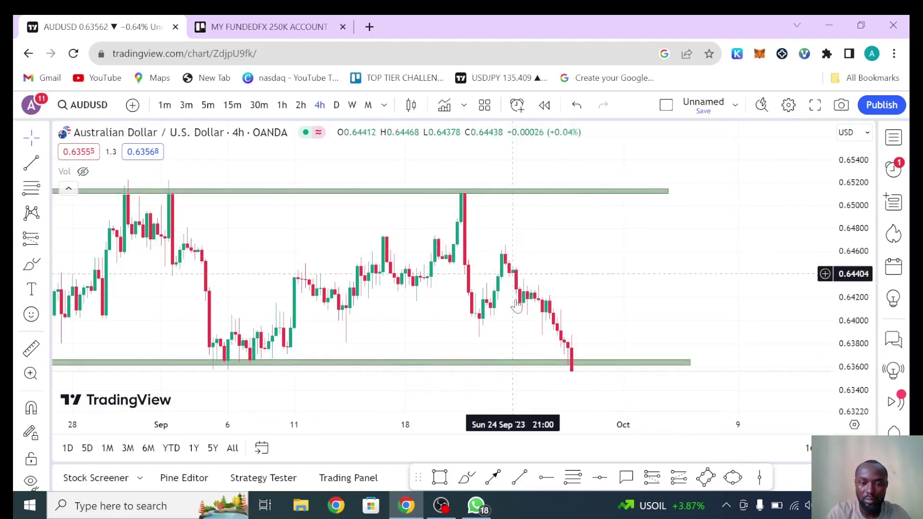
{"action": "left_click", "coordinate": [301, 106]}
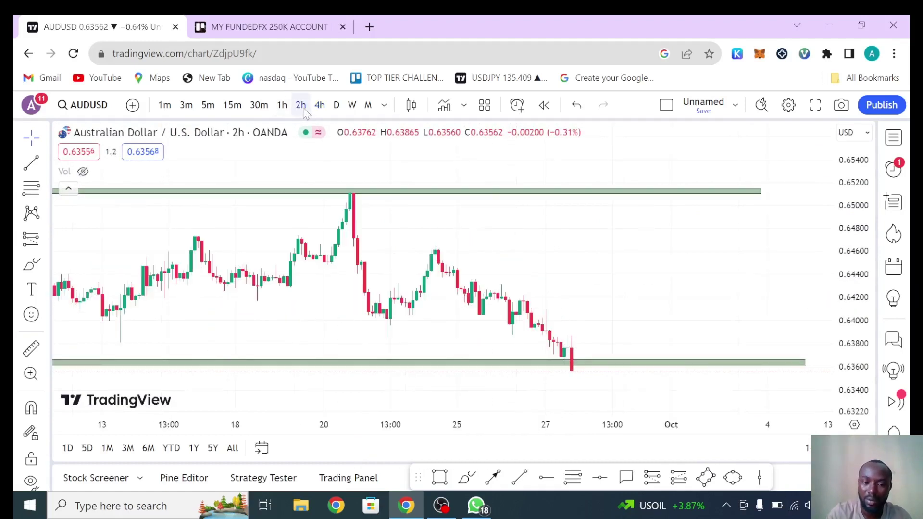
{"action": "left_click_drag", "start_coordinate": [638, 338], "coordinate": [692, 317]}
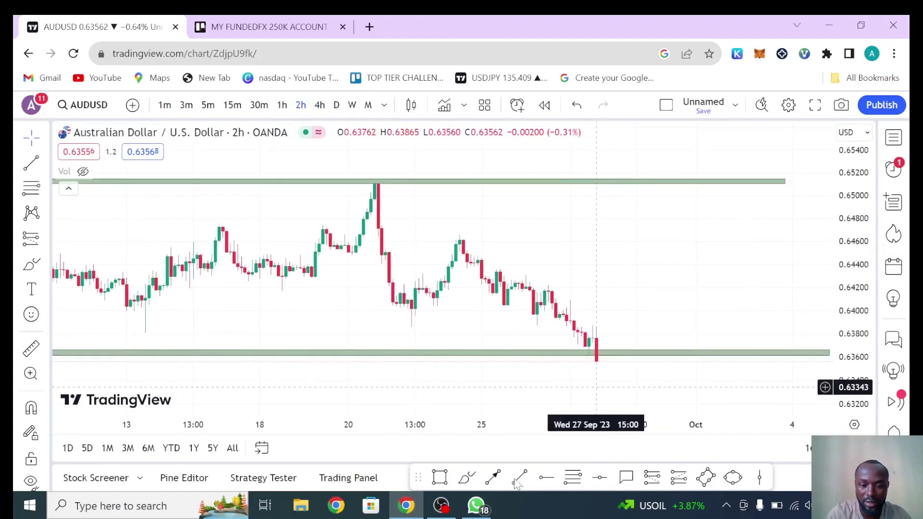
- Draw a rising trend line from the 21 September low near 0.6385 to about 0.6492 on 26 September, and delete it
{"action": "left_click", "coordinate": [519, 478]}
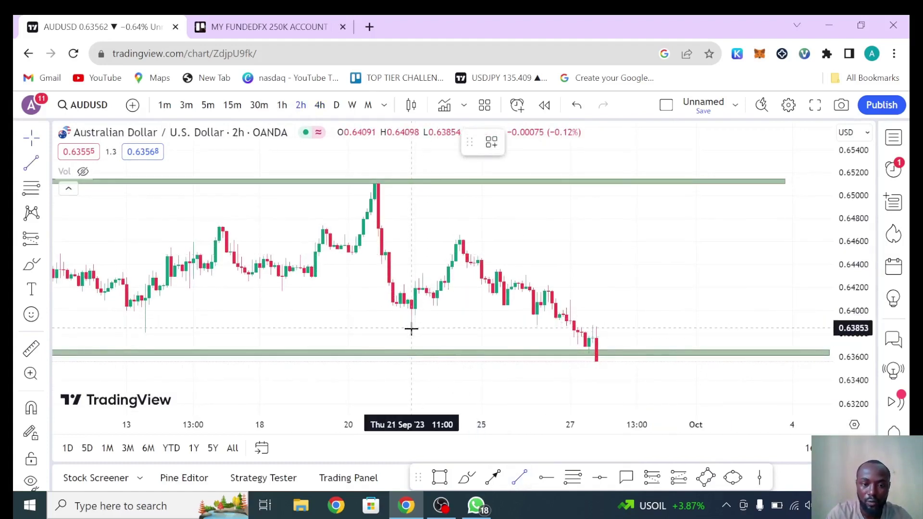
{"action": "left_click", "coordinate": [411, 329]}
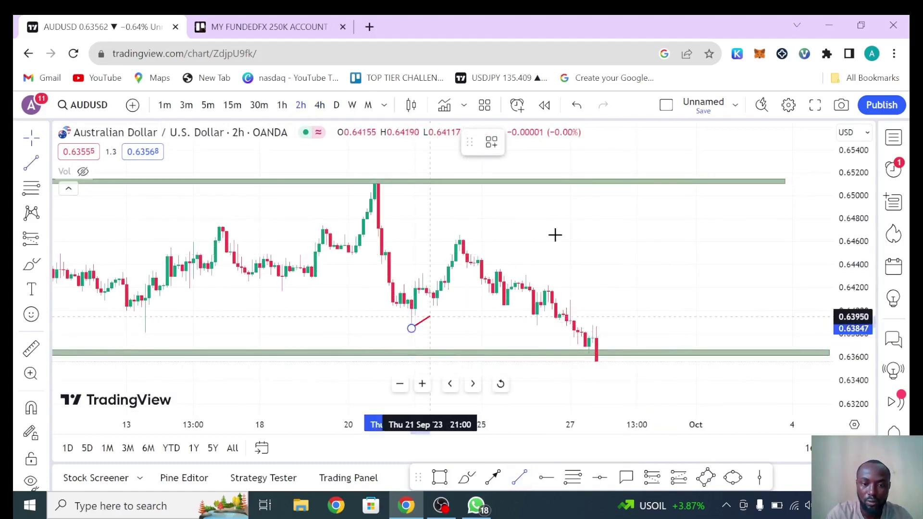
{"action": "left_click", "coordinate": [553, 205]}
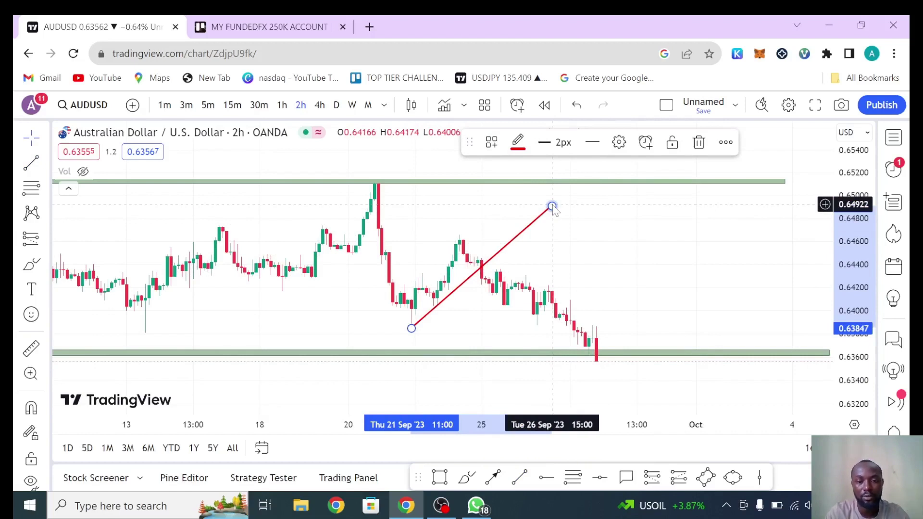
{"action": "left_click", "coordinate": [698, 142]}
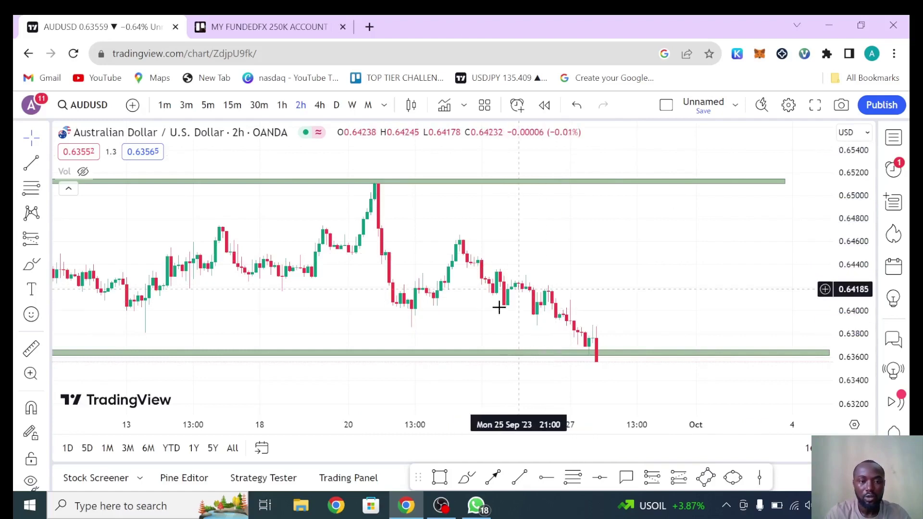
- Switch the AUDUSD chart to the 15-minute timeframe and bring the 22 to 27 September price action into view
{"action": "left_click", "coordinate": [233, 105]}
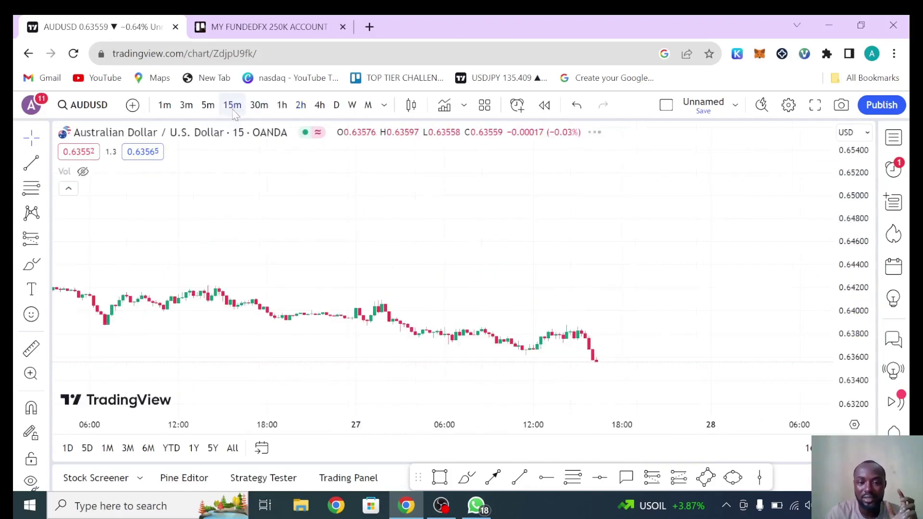
{"action": "left_click_drag", "start_coordinate": [603, 270], "coordinate": [788, 317]}
{"action": "left_click_drag", "start_coordinate": [843, 377], "coordinate": [814, 158]}
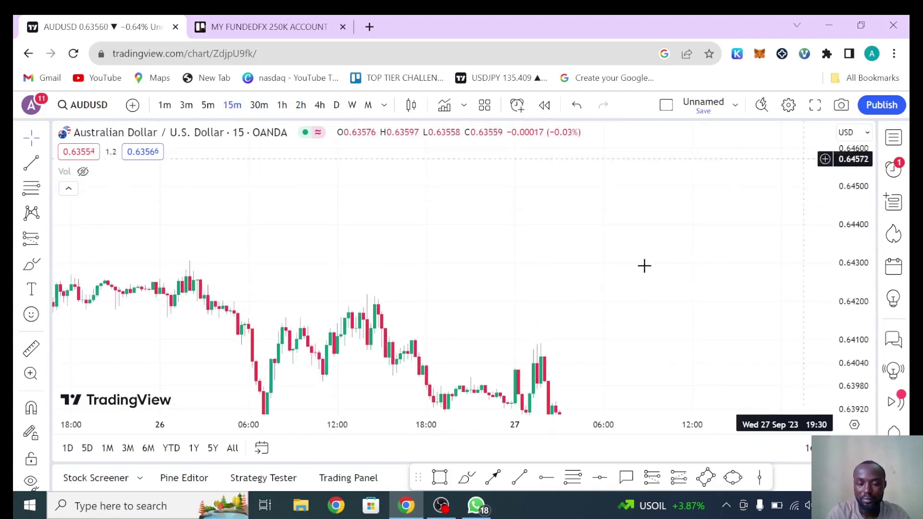
{"action": "left_click_drag", "start_coordinate": [663, 238], "coordinate": [718, 72]}
{"action": "left_click_drag", "start_coordinate": [696, 230], "coordinate": [812, 318]}
{"action": "left_click_drag", "start_coordinate": [644, 301], "coordinate": [782, 282]}
{"action": "left_click", "coordinate": [400, 384]}
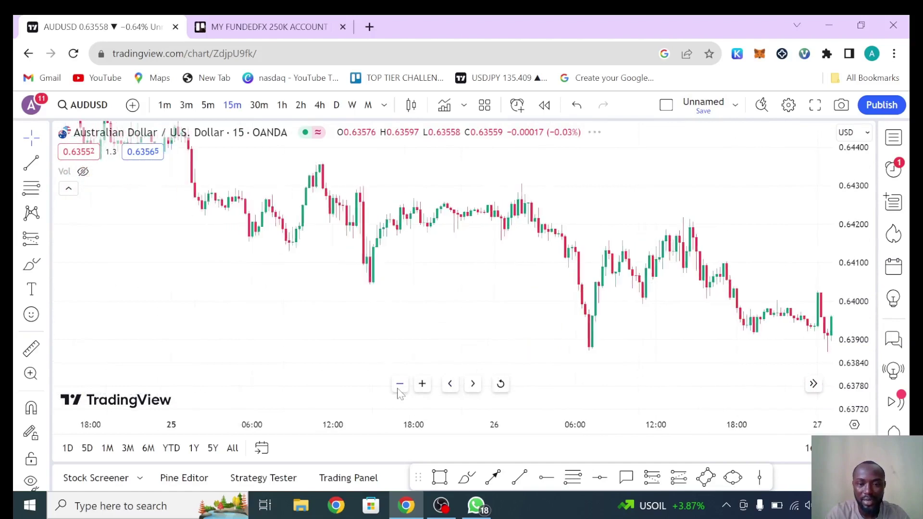
{"action": "left_click", "coordinate": [399, 383]}
{"action": "left_click", "coordinate": [399, 383]}
{"action": "left_click_drag", "start_coordinate": [536, 290], "coordinate": [472, 302]}
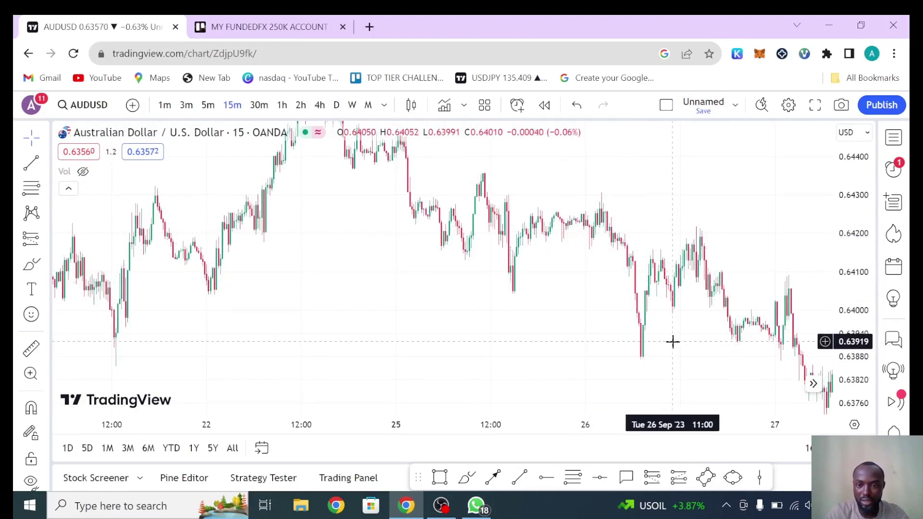
{"action": "left_click_drag", "start_coordinate": [678, 339], "coordinate": [694, 336]}
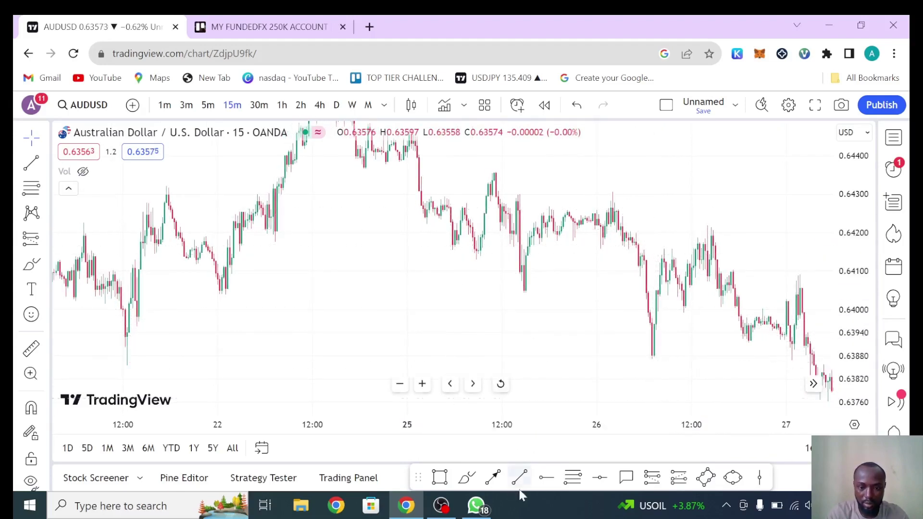
- Draw a horizontal ray at about 0.6405 starting from the low late on 21 September
{"action": "left_click", "coordinate": [543, 480]}
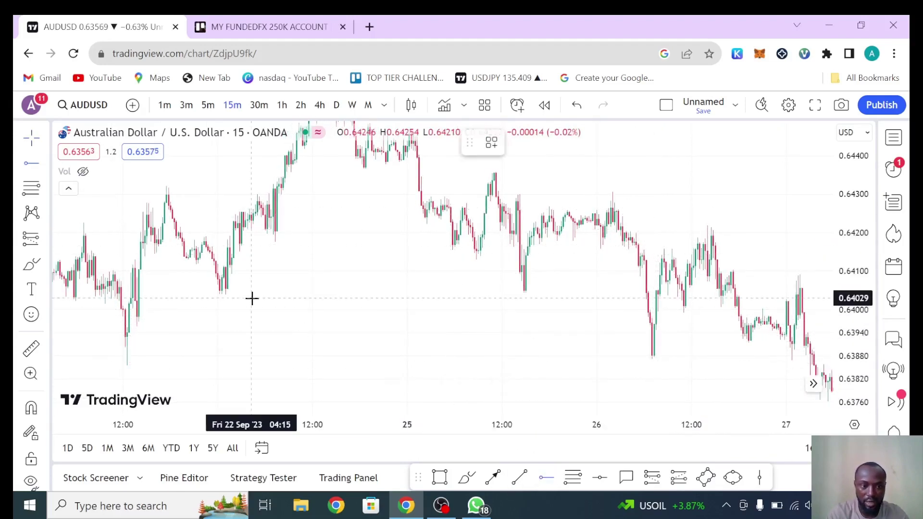
{"action": "left_click", "coordinate": [214, 292]}
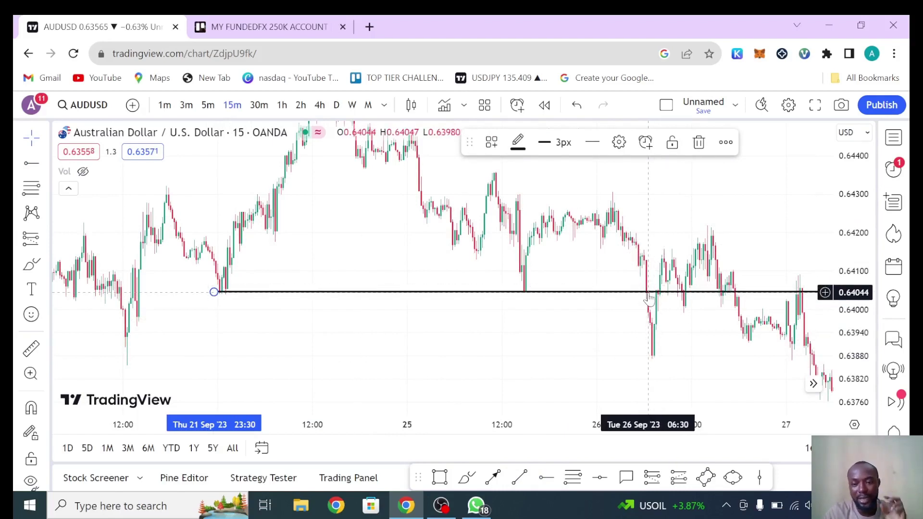
{"action": "left_click_drag", "start_coordinate": [482, 330], "coordinate": [470, 330]}
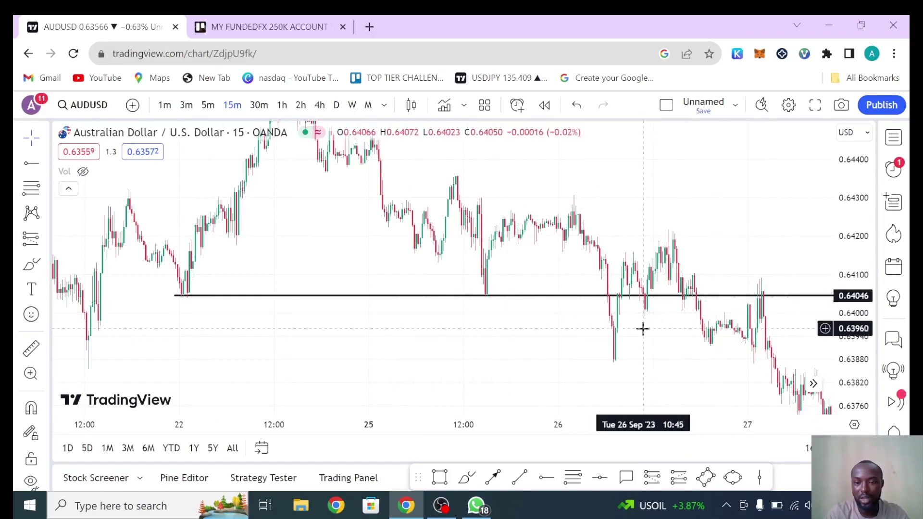
- Draw a descending trend line from about 0.6431 on 25 September to about 0.6415 late on 26 September
{"action": "left_click_drag", "start_coordinate": [639, 328], "coordinate": [636, 340]}
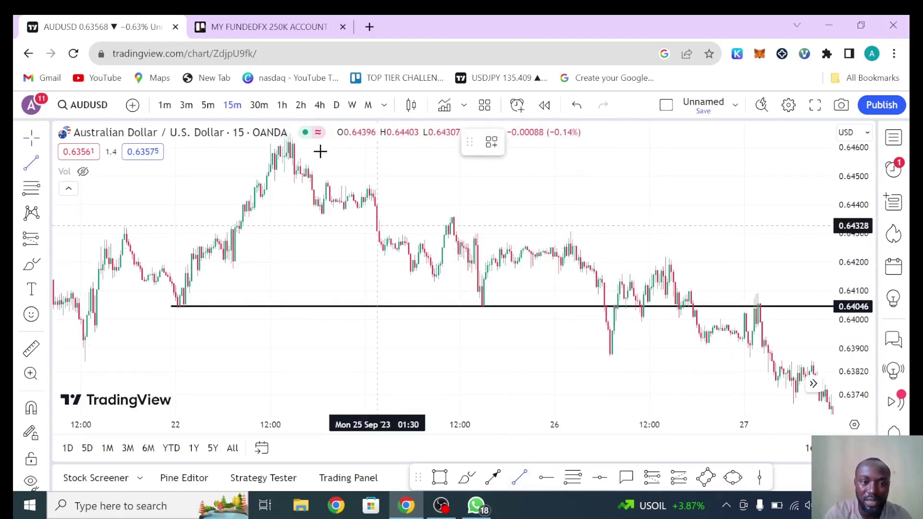
{"action": "left_click", "coordinate": [515, 229]}
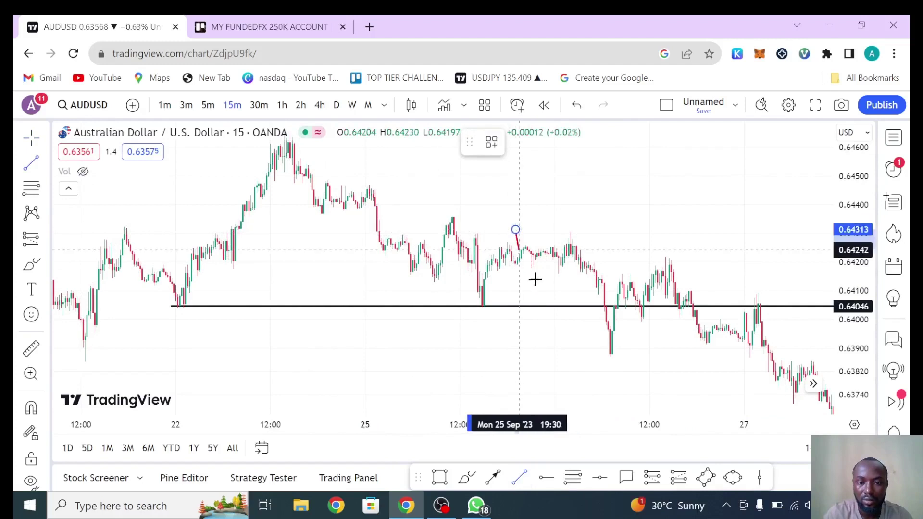
{"action": "left_click", "coordinate": [728, 277]}
{"action": "left_click", "coordinate": [532, 284]}
{"action": "left_click_drag", "start_coordinate": [530, 312], "coordinate": [530, 342]}
- Move the trend line's start to the 22 September high near 0.6466 and its end to about 0.6412 on 26 September
{"action": "left_click", "coordinate": [515, 261]}
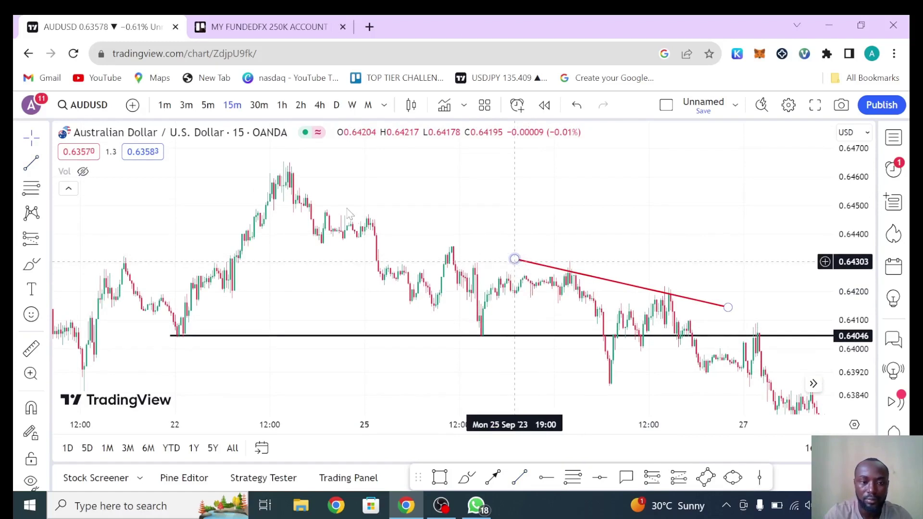
{"action": "left_click_drag", "start_coordinate": [514, 259], "coordinate": [284, 162]}
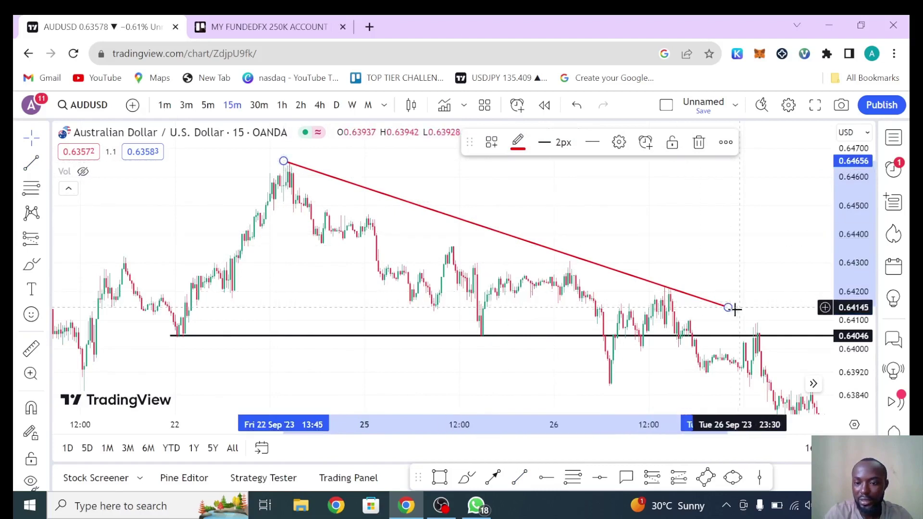
{"action": "left_click_drag", "start_coordinate": [727, 308], "coordinate": [725, 313]}
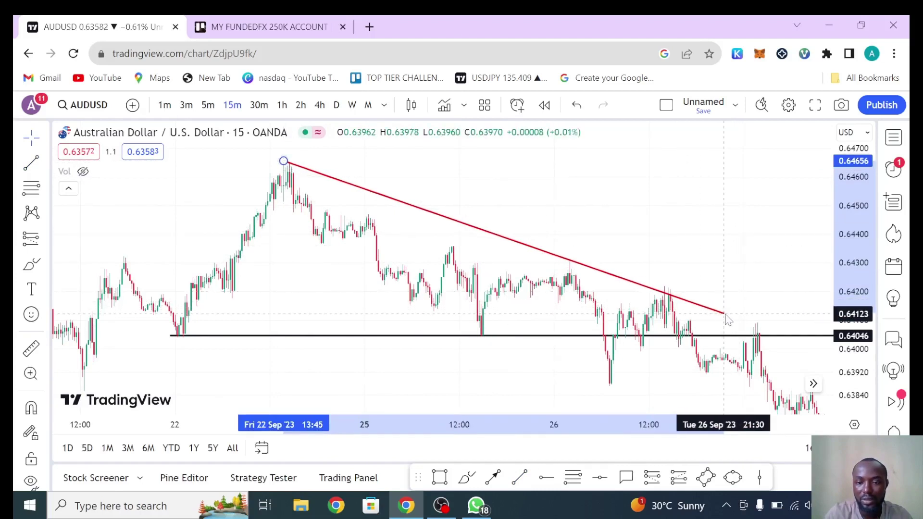
{"action": "left_click", "coordinate": [700, 277]}
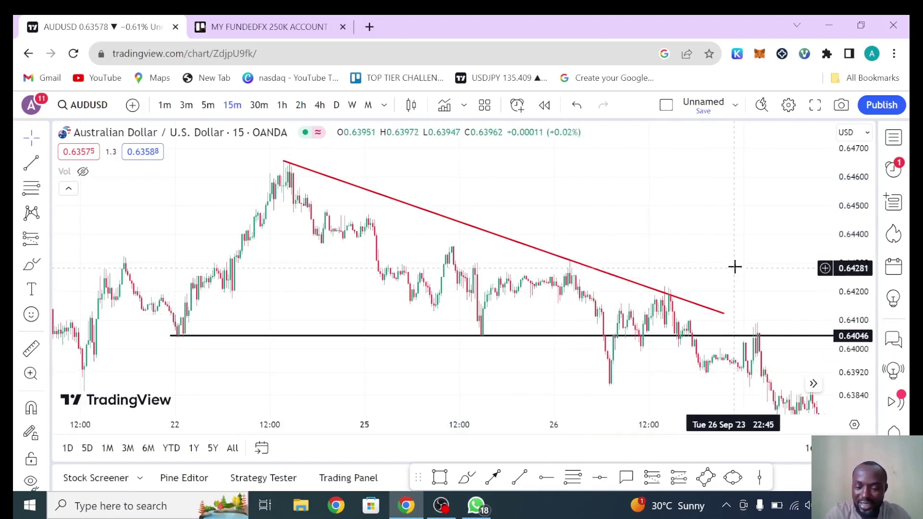
- Draw a Fibonacci retracement from the 26 September 02:00 high near 0.64306 to the 27 September 01:15 low near 0.63873
{"action": "left_click_drag", "start_coordinate": [734, 266], "coordinate": [709, 206]}
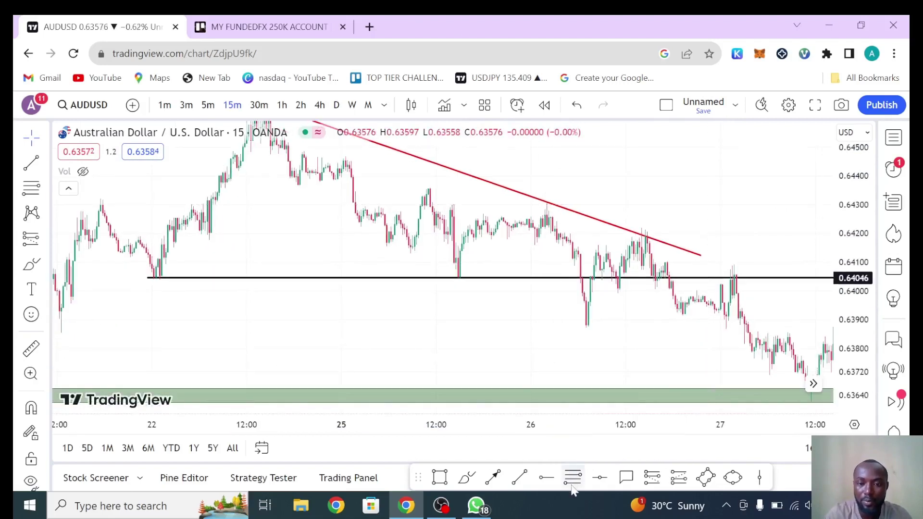
{"action": "left_click", "coordinate": [573, 481]}
{"action": "left_click", "coordinate": [547, 202]}
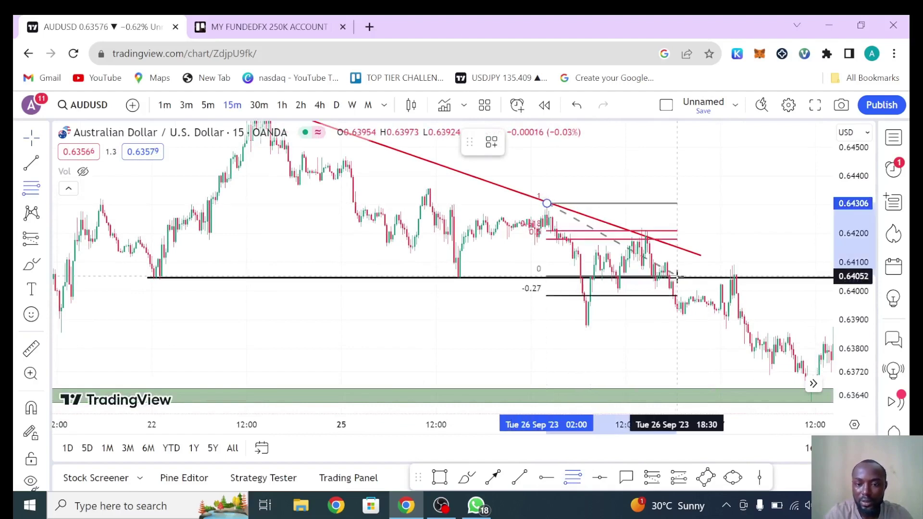
{"action": "left_click", "coordinate": [729, 328]}
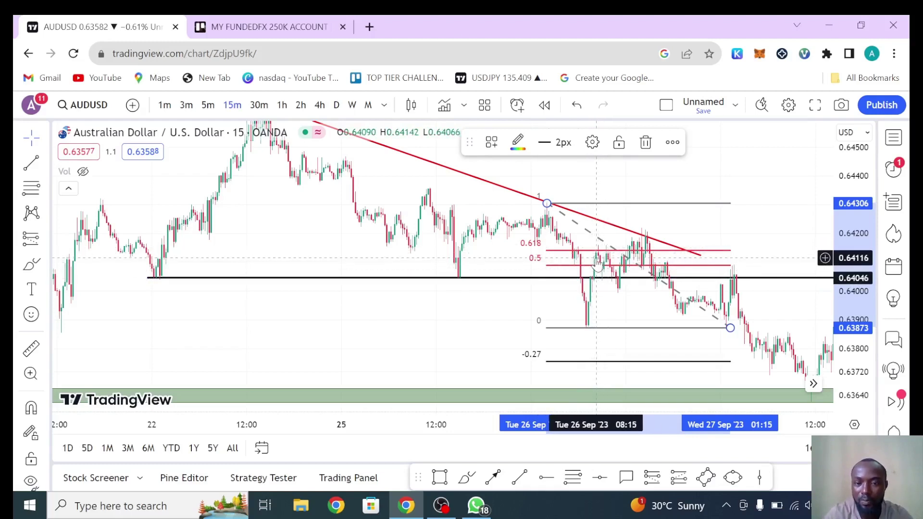
{"action": "left_click_drag", "start_coordinate": [451, 313], "coordinate": [452, 356]}
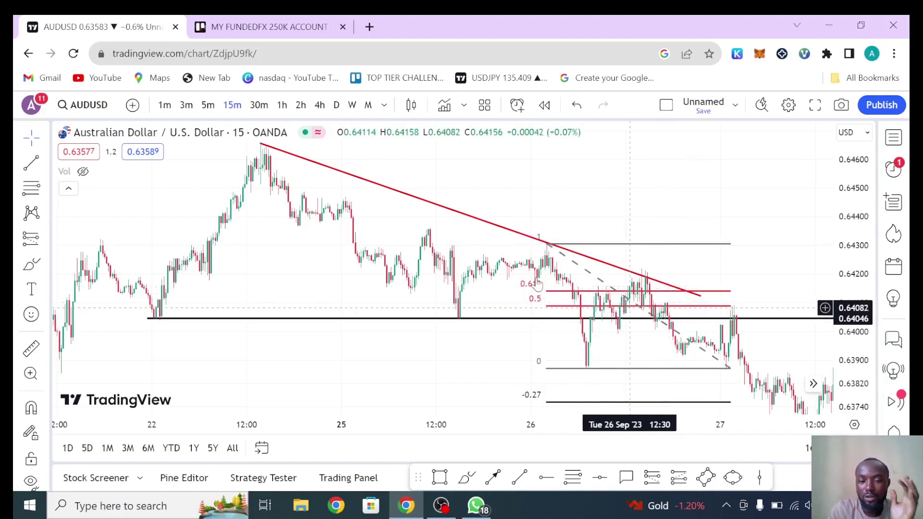
- Delete the black horizontal ray marking support at about 0.6405
{"action": "left_click", "coordinate": [422, 383]}
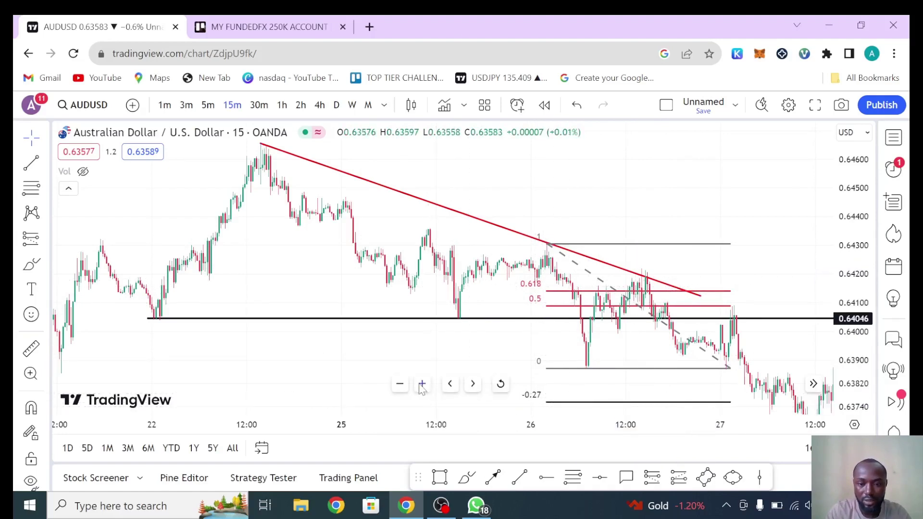
{"action": "left_click_drag", "start_coordinate": [837, 355], "coordinate": [838, 269]}
{"action": "left_click_drag", "start_coordinate": [760, 249], "coordinate": [768, 217]}
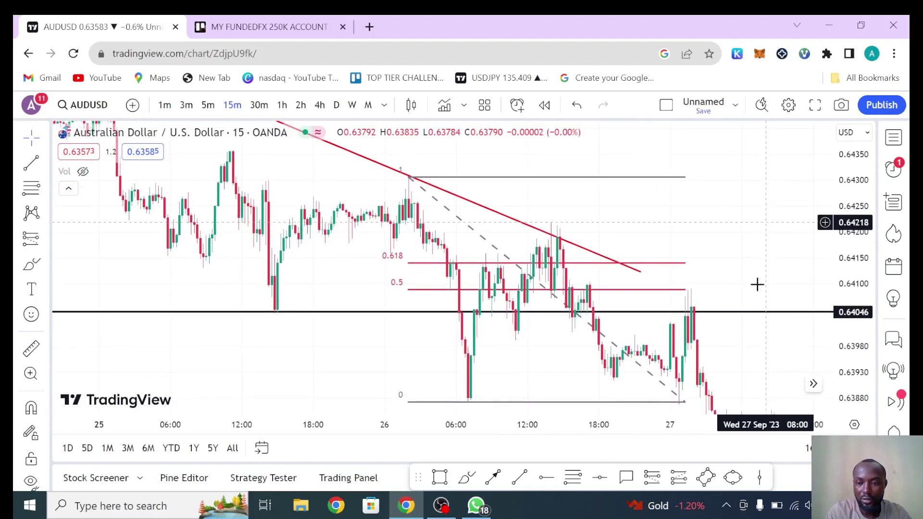
{"action": "left_click", "coordinate": [696, 312]}
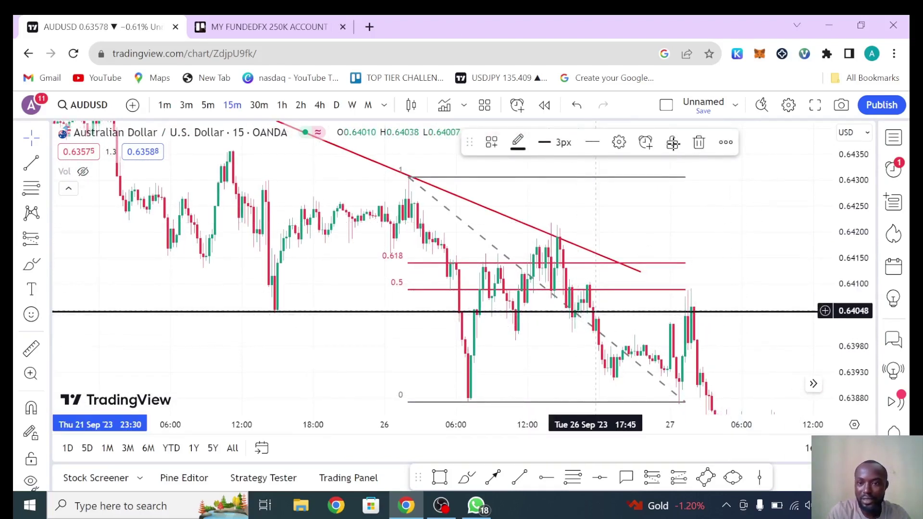
{"action": "left_click", "coordinate": [698, 143]}
- Draw an ascending trend line from the 26 September 07:00 low near 0.63870 to about 0.64233 at 19:15
{"action": "left_click_drag", "start_coordinate": [855, 202], "coordinate": [847, 253]}
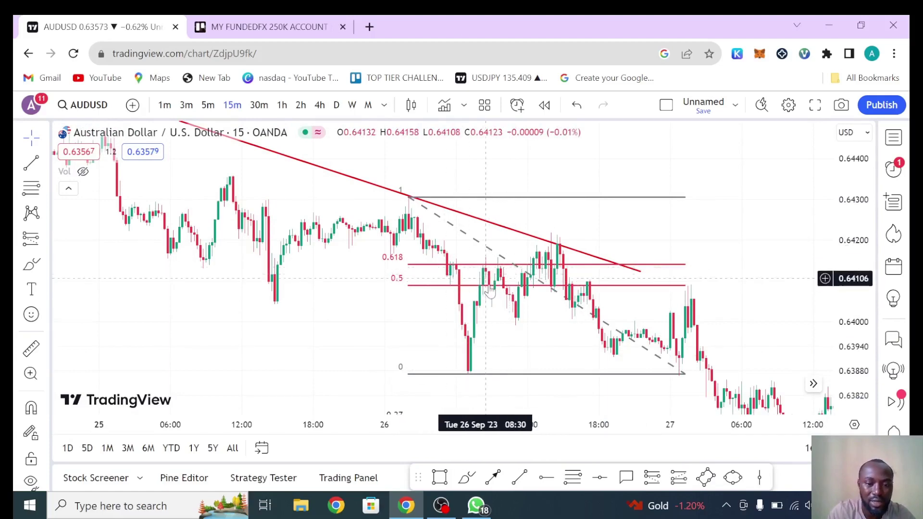
{"action": "left_click_drag", "start_coordinate": [661, 226], "coordinate": [743, 338]}
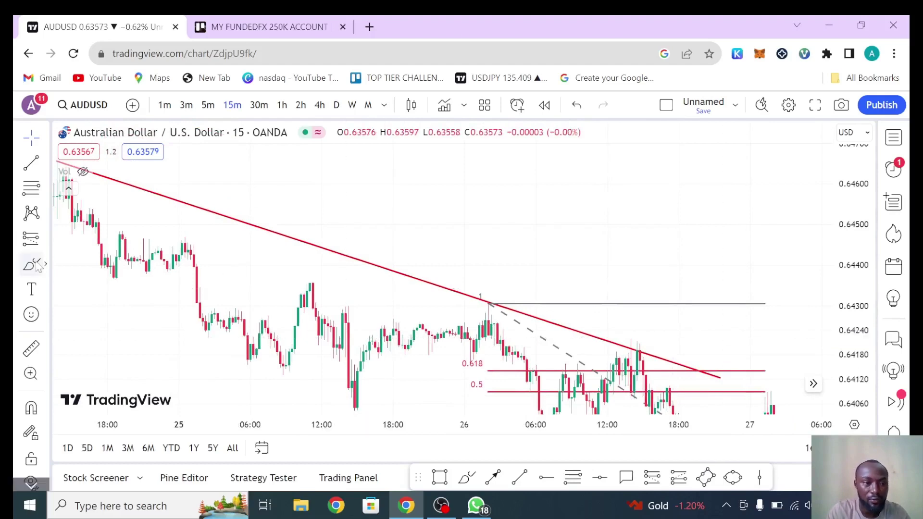
{"action": "left_click_drag", "start_coordinate": [231, 295], "coordinate": [385, 309]}
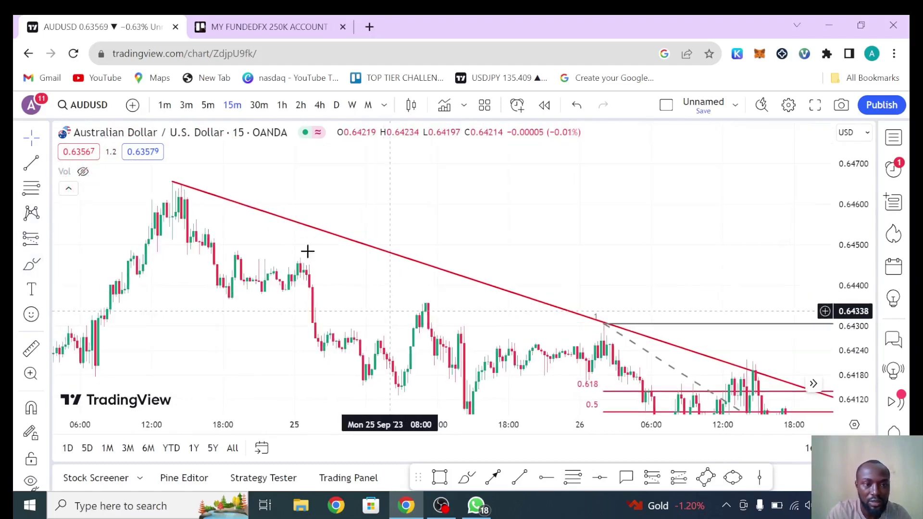
{"action": "left_click_drag", "start_coordinate": [556, 208], "coordinate": [402, 160]}
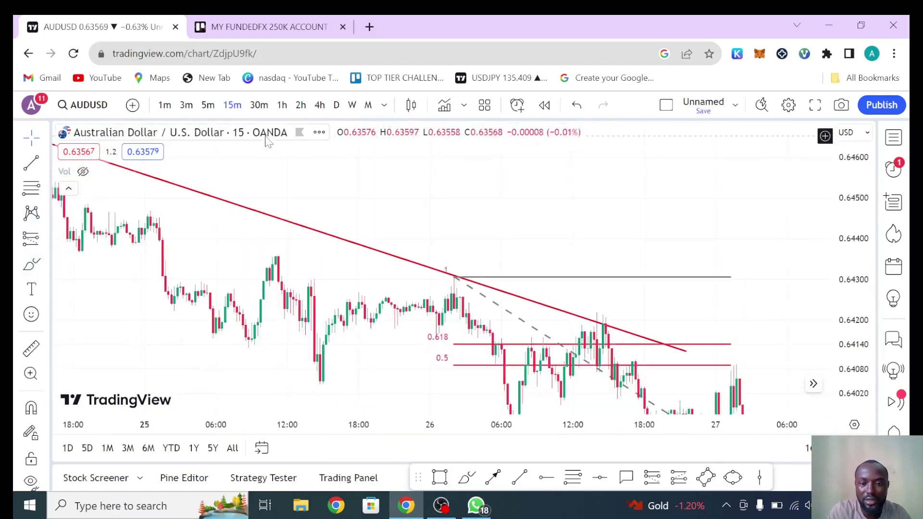
{"action": "left_click_drag", "start_coordinate": [704, 286], "coordinate": [712, 207]}
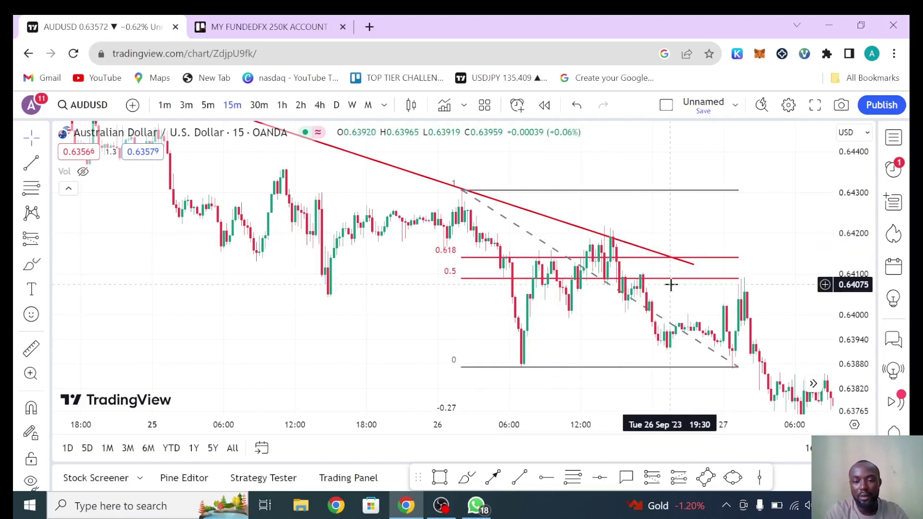
{"action": "left_click", "coordinate": [519, 477]}
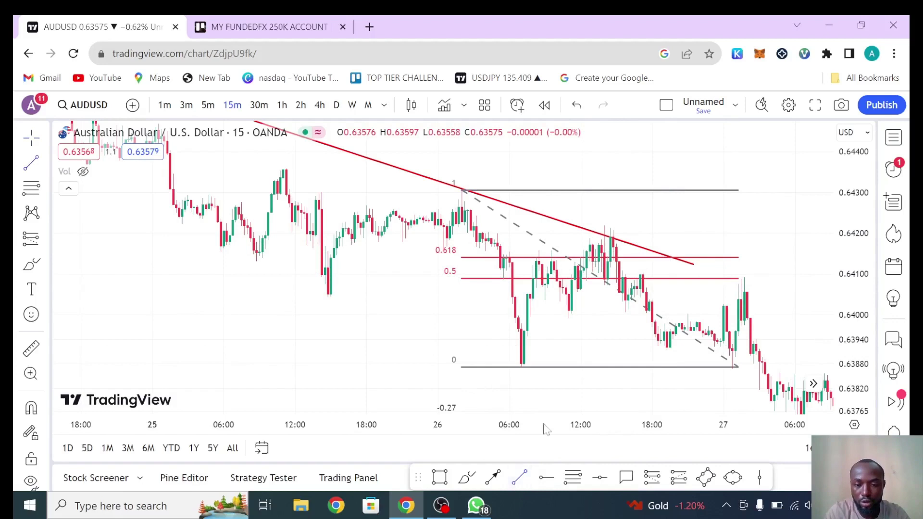
{"action": "left_click", "coordinate": [521, 368]}
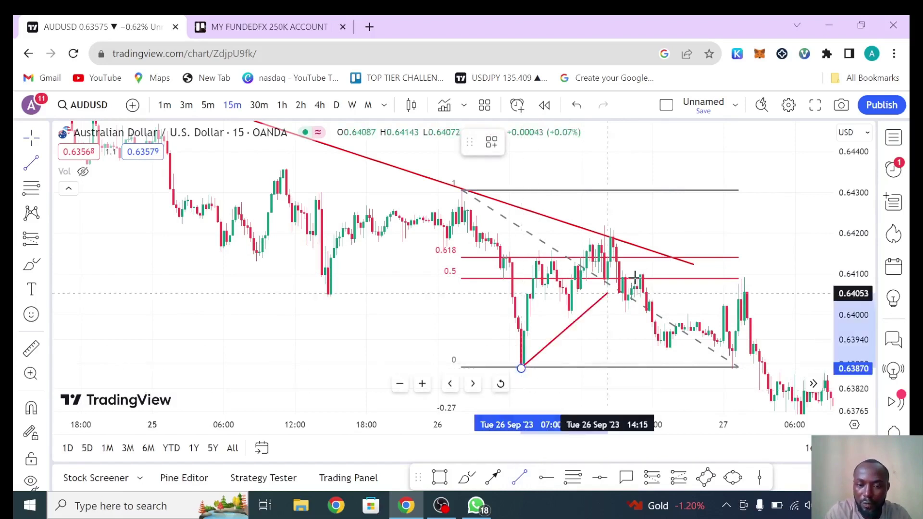
{"action": "left_click", "coordinate": [665, 220]}
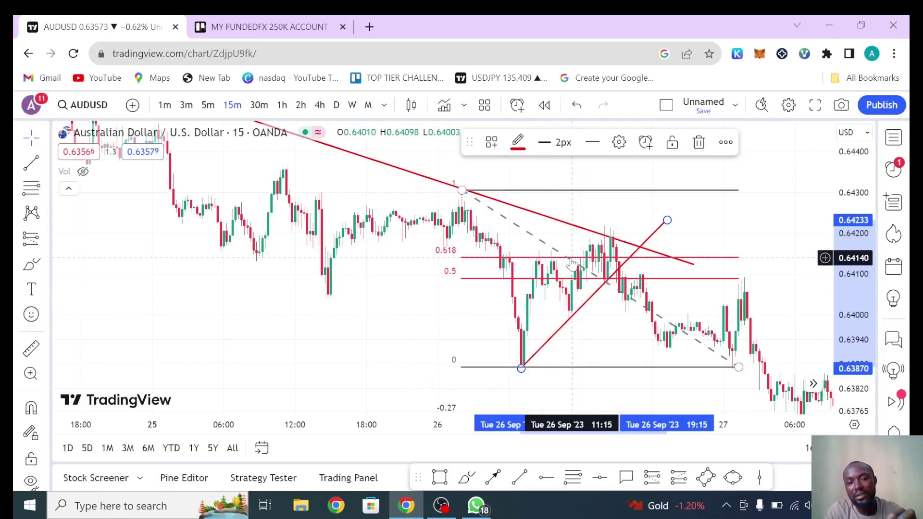
- Delete the Fibonacci retracement from the chart
{"action": "left_click_drag", "start_coordinate": [457, 321], "coordinate": [488, 362]}
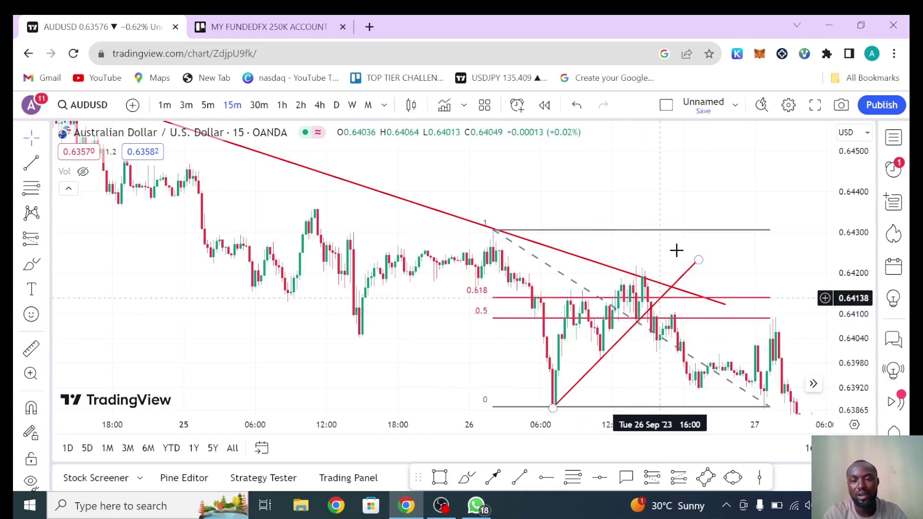
{"action": "left_click_drag", "start_coordinate": [662, 242], "coordinate": [649, 237]}
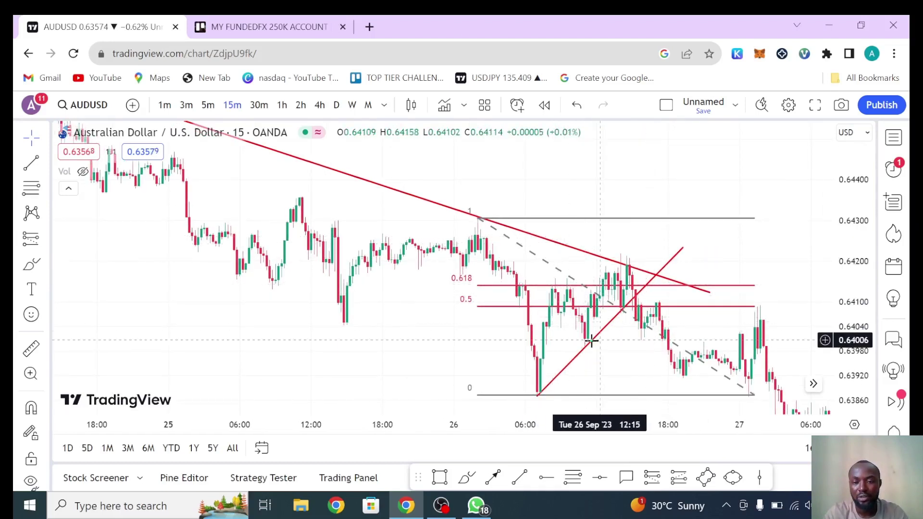
{"action": "left_click", "coordinate": [598, 311]}
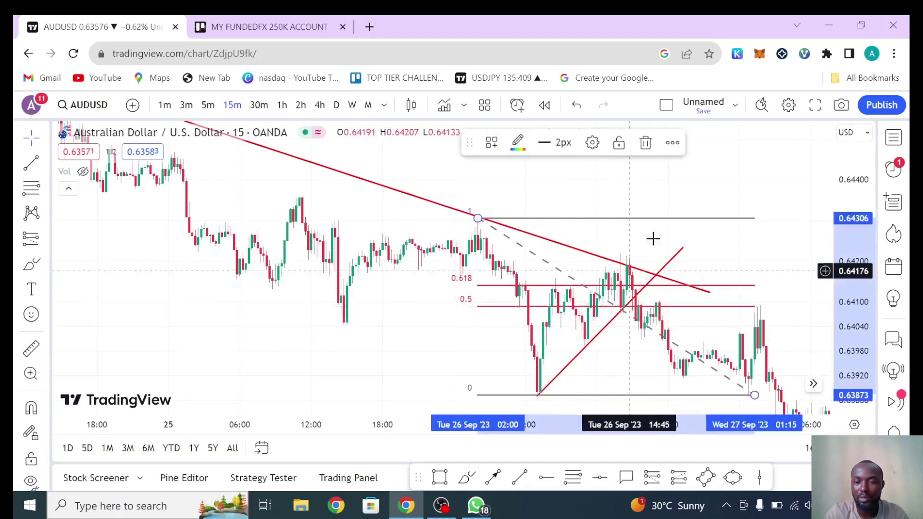
{"action": "left_click", "coordinate": [644, 143]}
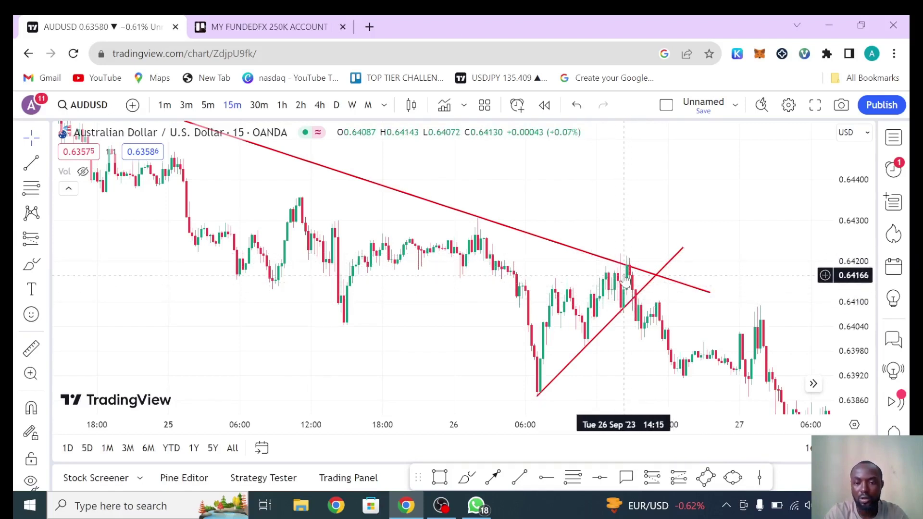
- Place a short position with entry at 0.64130 on 26 September 14:45 and set its stop at about 0.64236
{"action": "left_click", "coordinate": [654, 481]}
{"action": "left_click", "coordinate": [629, 289]}
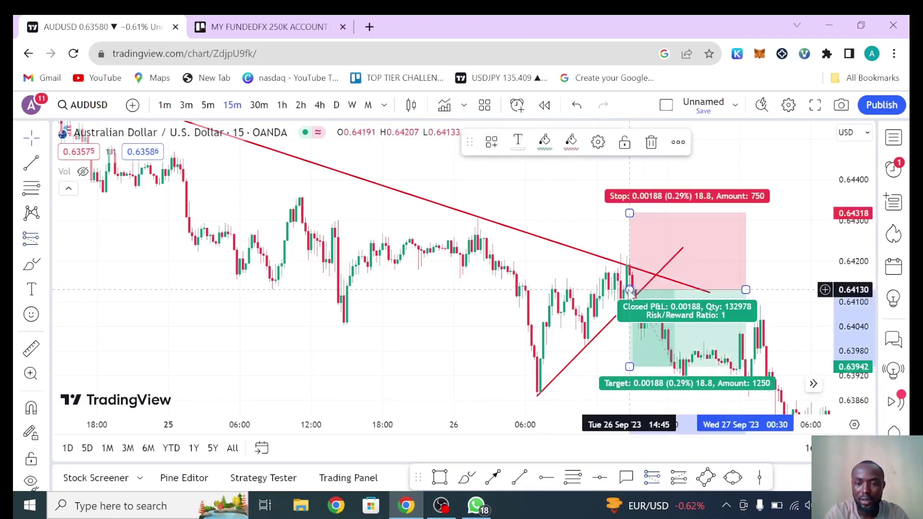
{"action": "left_click_drag", "start_coordinate": [629, 213], "coordinate": [617, 247]}
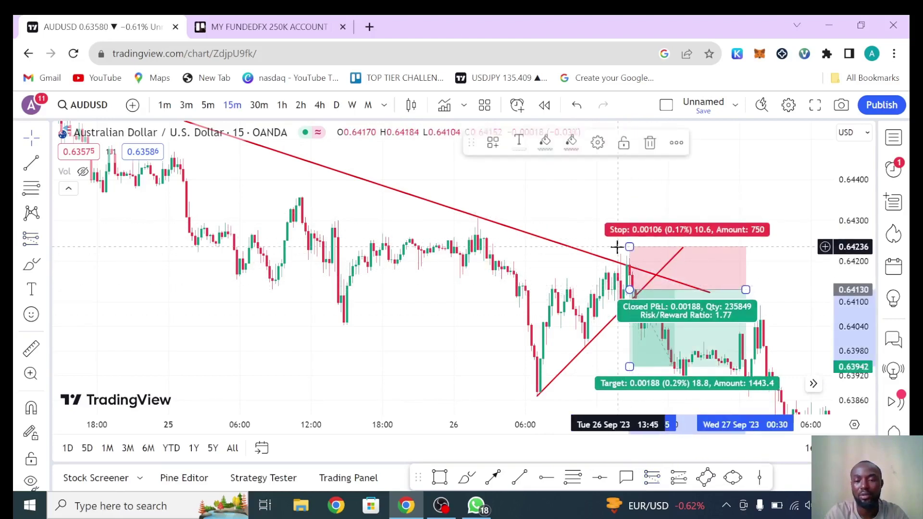
{"action": "left_click_drag", "start_coordinate": [755, 229], "coordinate": [681, 178]}
{"action": "mouse_move", "coordinate": [603, 292]}
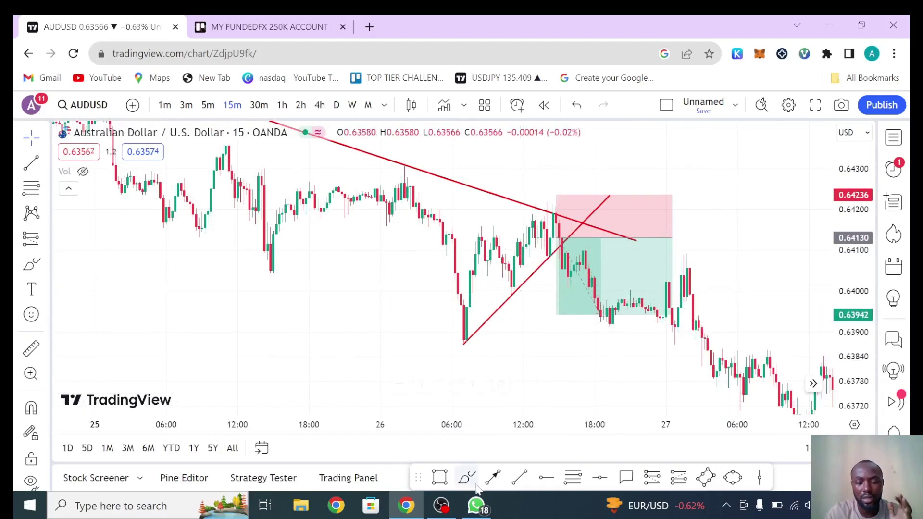
- Switch to WhatsApp and review the AUDUSD setup screenshots and follow-up messages shared in the open group chat
{"action": "left_click", "coordinate": [476, 506]}
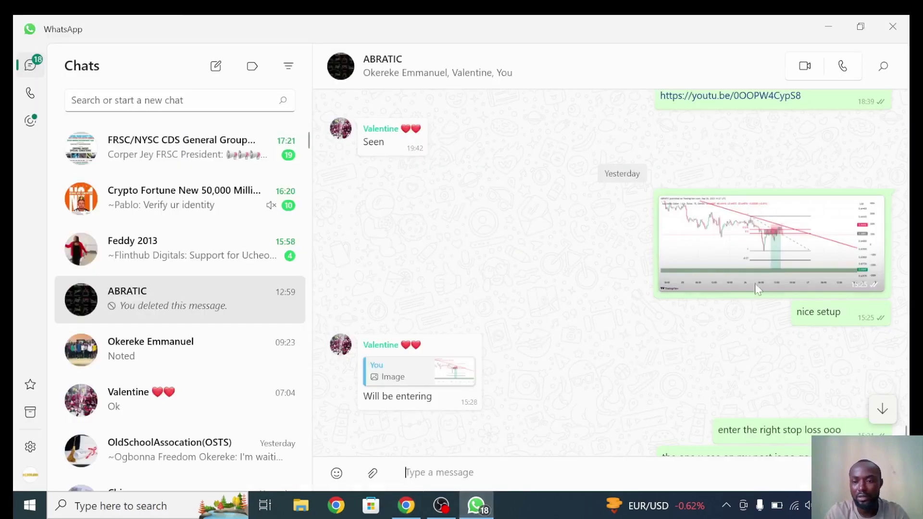
{"action": "left_click", "coordinate": [771, 258]}
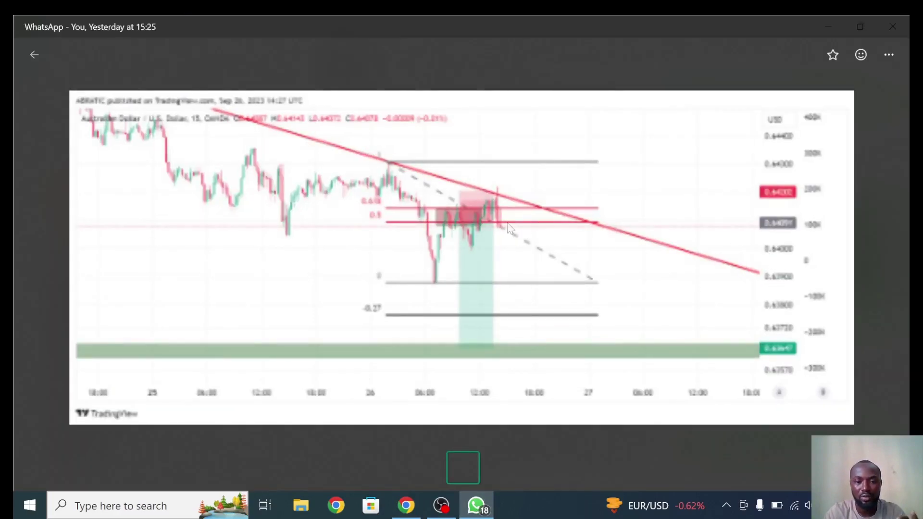
{"action": "left_click", "coordinate": [36, 55]}
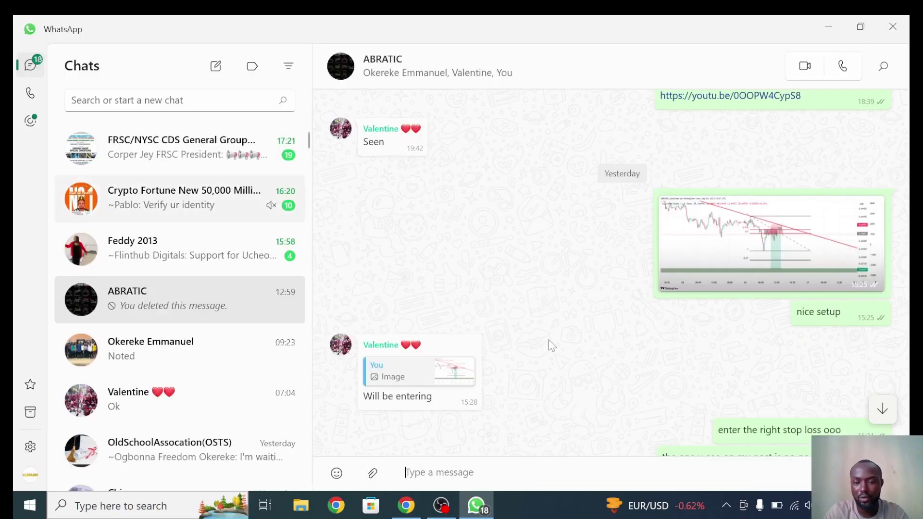
{"action": "scroll", "coordinate": [551, 345], "scroll_direction": "down", "scroll_amount": 3}
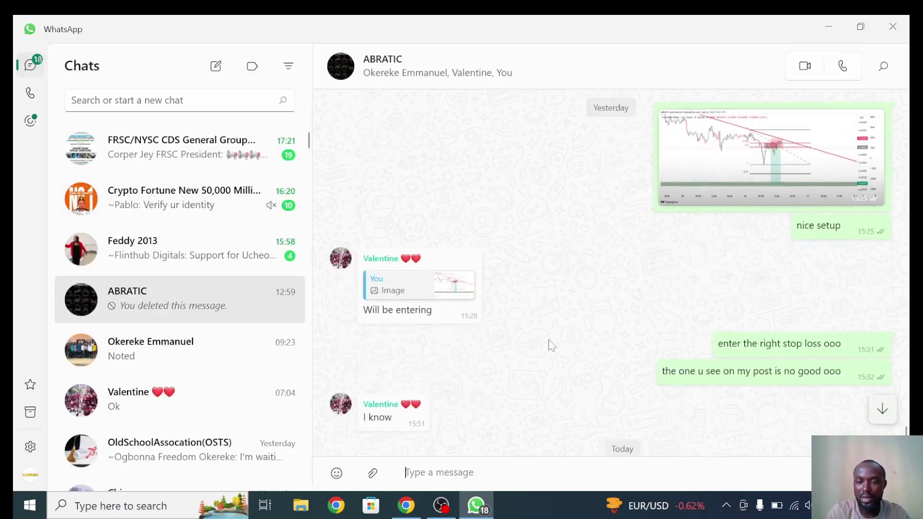
{"action": "scroll", "coordinate": [551, 345], "scroll_direction": "down", "scroll_amount": 3}
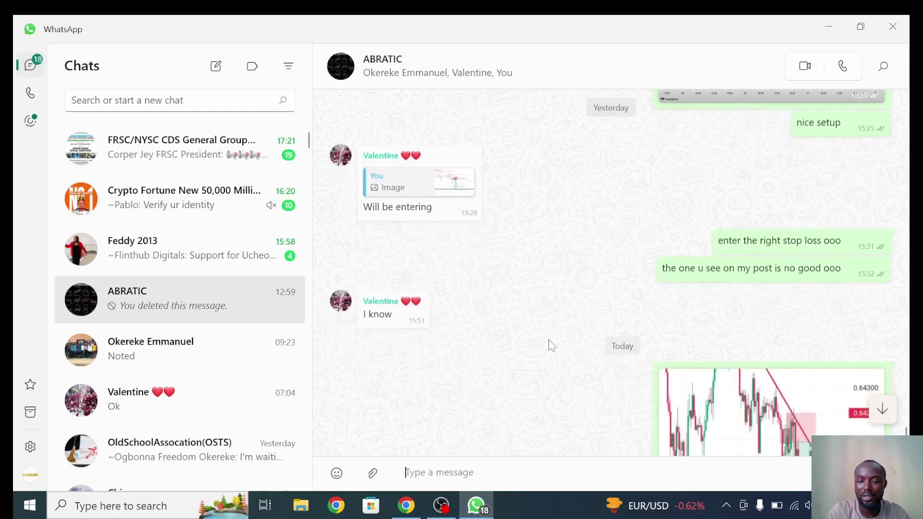
{"action": "scroll", "coordinate": [551, 345], "scroll_direction": "down", "scroll_amount": 5}
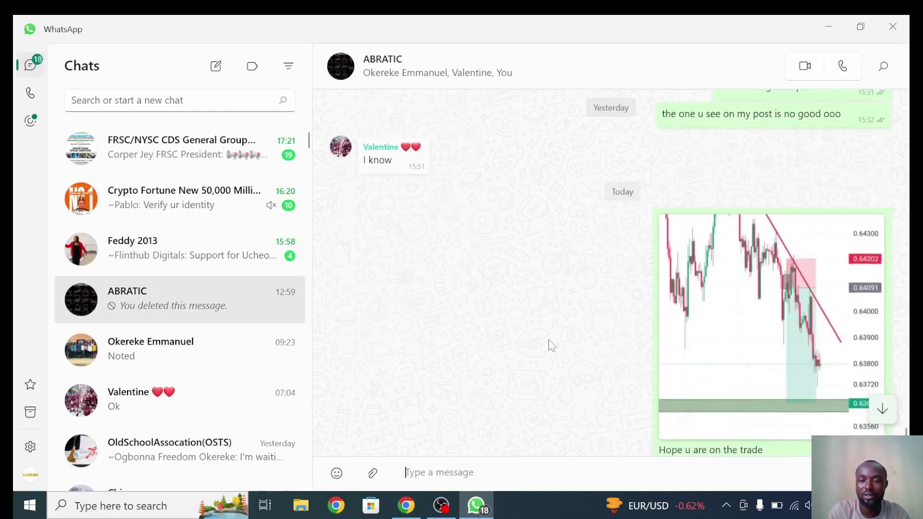
{"action": "scroll", "coordinate": [552, 345], "scroll_direction": "down", "scroll_amount": 2}
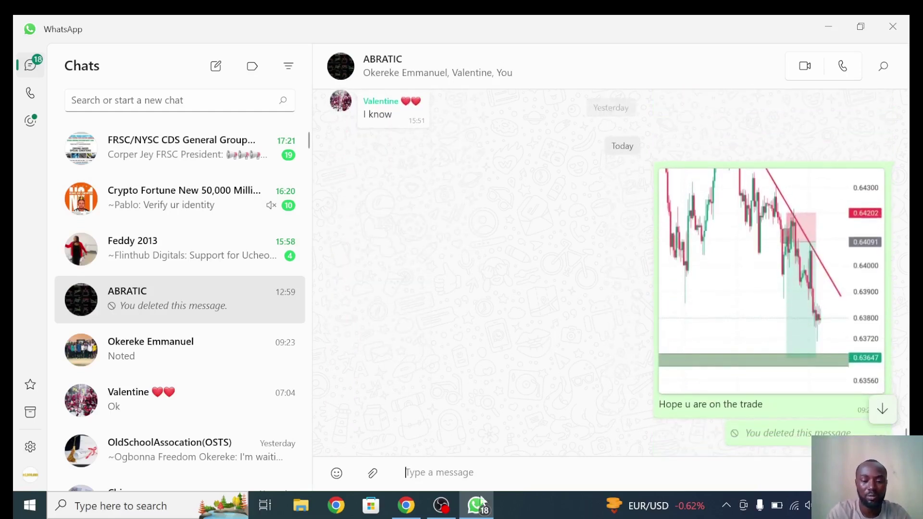
- Return to the TradingView chart in Chrome and extend the short position's target to about 0.63755
{"action": "left_click", "coordinate": [405, 513]}
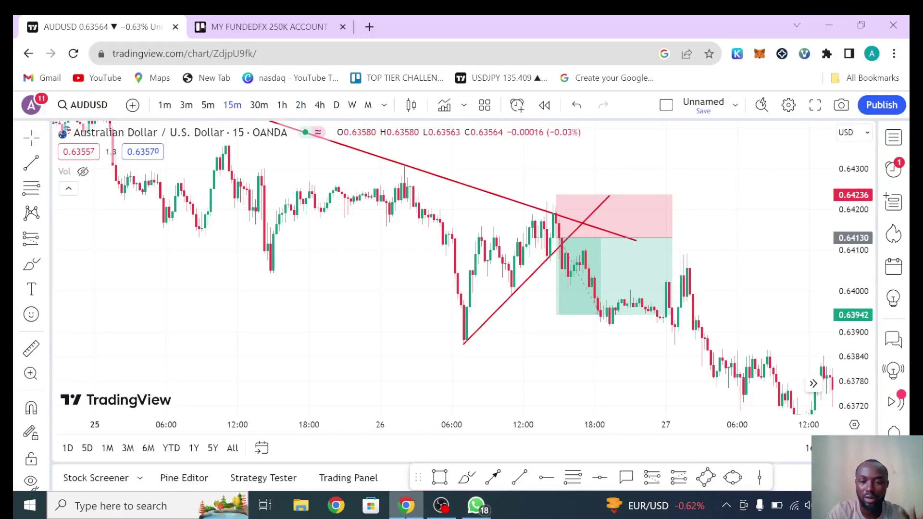
{"action": "left_click", "coordinate": [556, 316]}
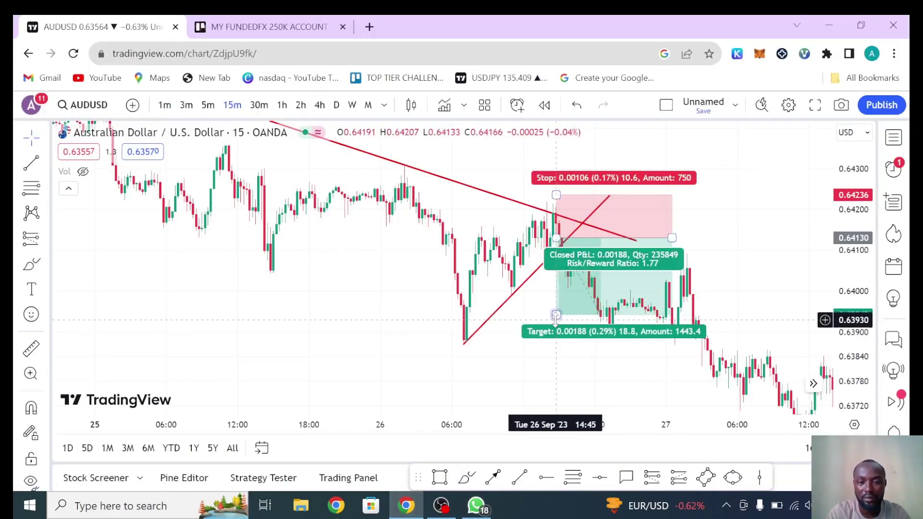
{"action": "left_click_drag", "start_coordinate": [555, 317], "coordinate": [556, 391]}
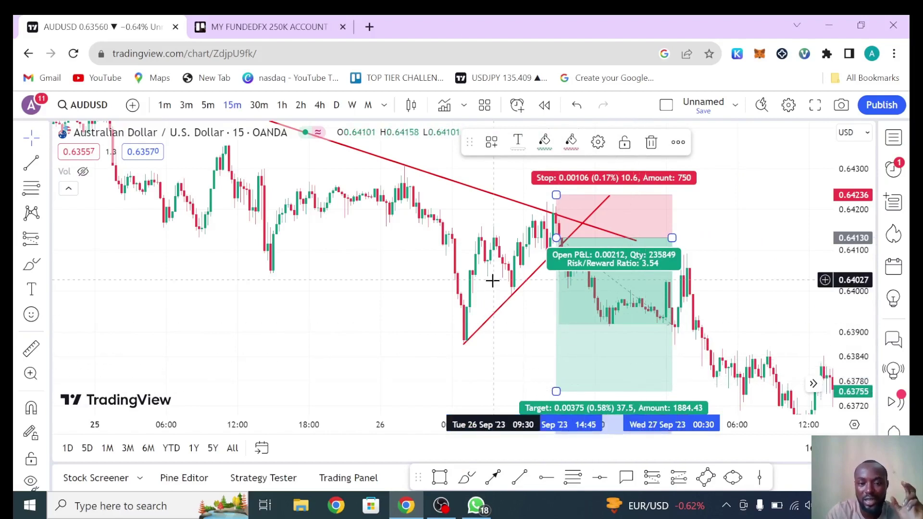
- Delete the short position from the chart
{"action": "left_click", "coordinate": [650, 144]}
{"action": "left_click_drag", "start_coordinate": [623, 357], "coordinate": [767, 409]}
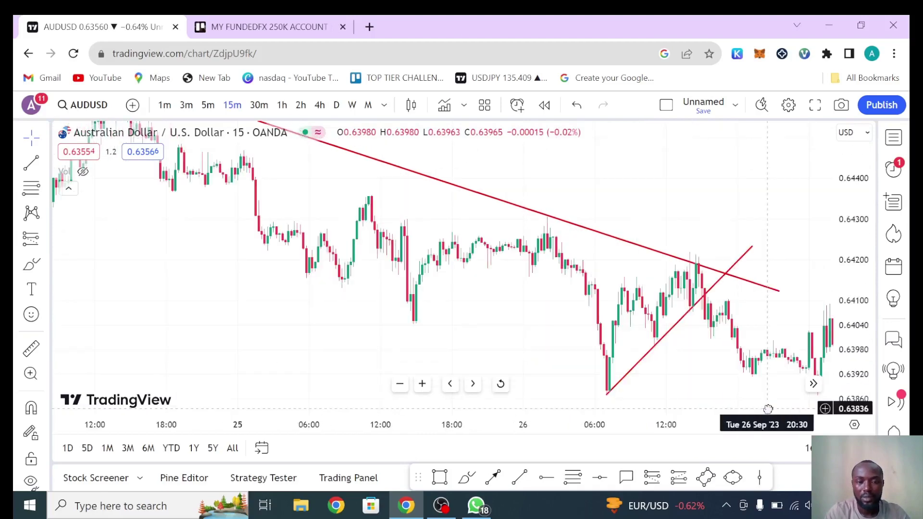
{"action": "left_click", "coordinate": [398, 386]}
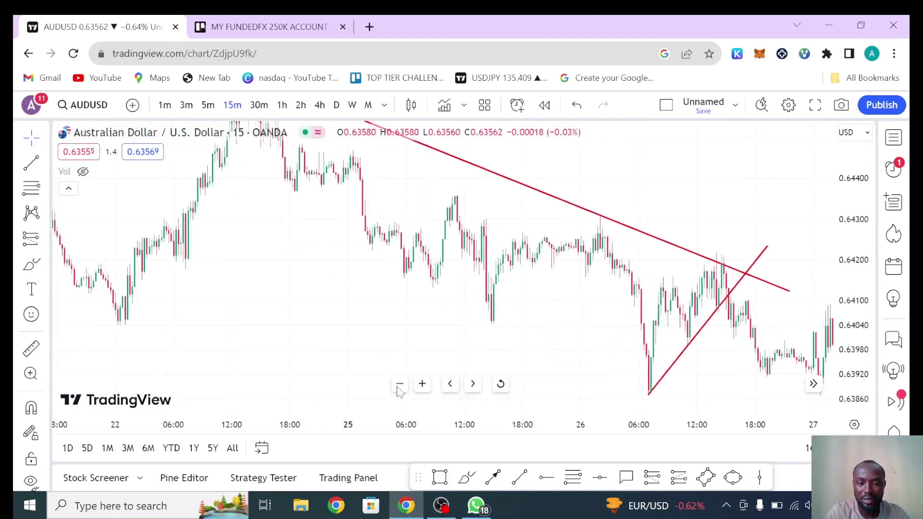
{"action": "left_click", "coordinate": [399, 385]}
{"action": "left_click_drag", "start_coordinate": [459, 326], "coordinate": [433, 321]}
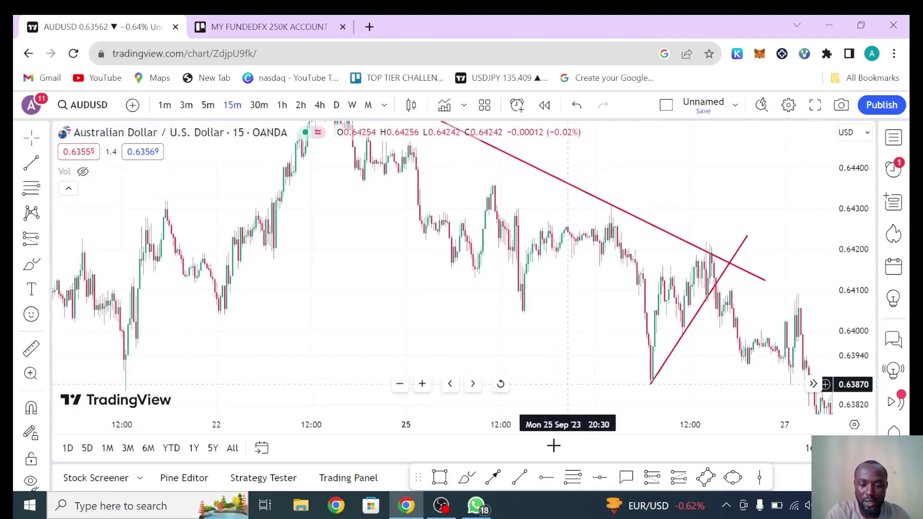
- Draw a horizontal ray at about 0.64048 starting from the 21 September 20:45 low
{"action": "left_click", "coordinate": [543, 481]}
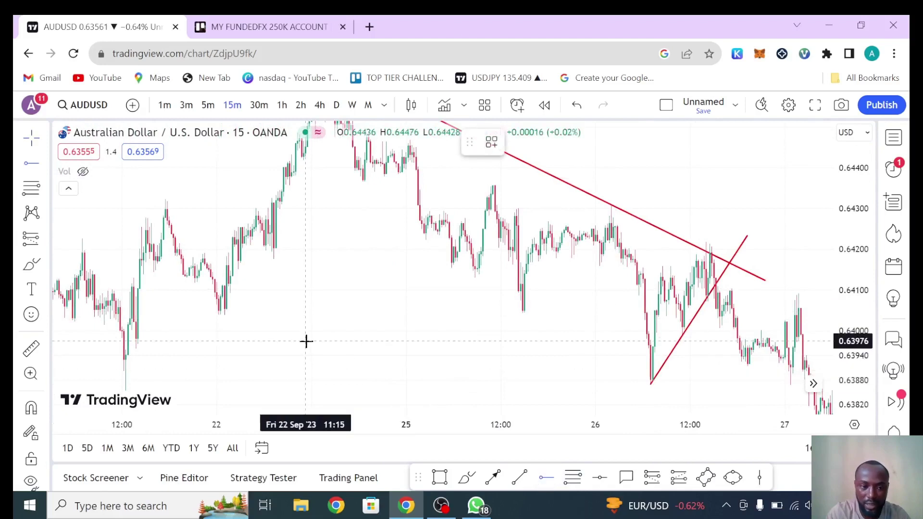
{"action": "left_click", "coordinate": [191, 311]}
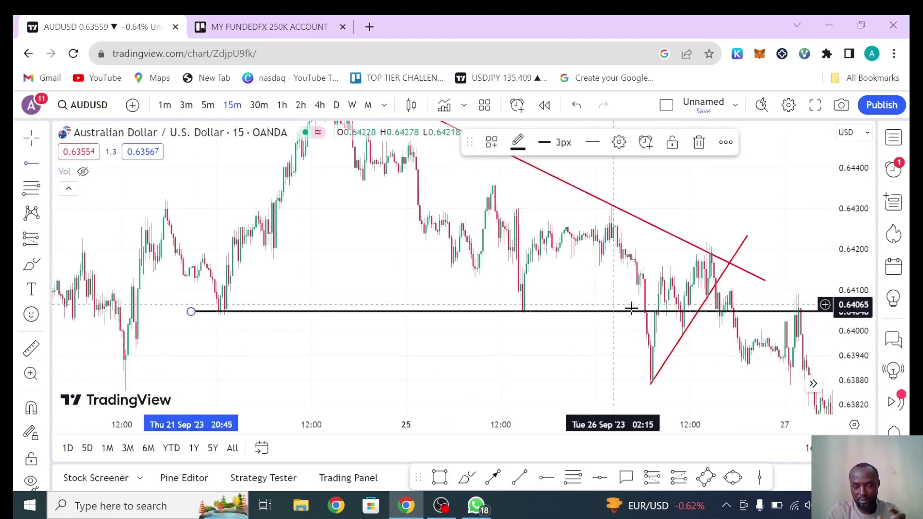
{"action": "left_click_drag", "start_coordinate": [491, 301], "coordinate": [471, 374]}
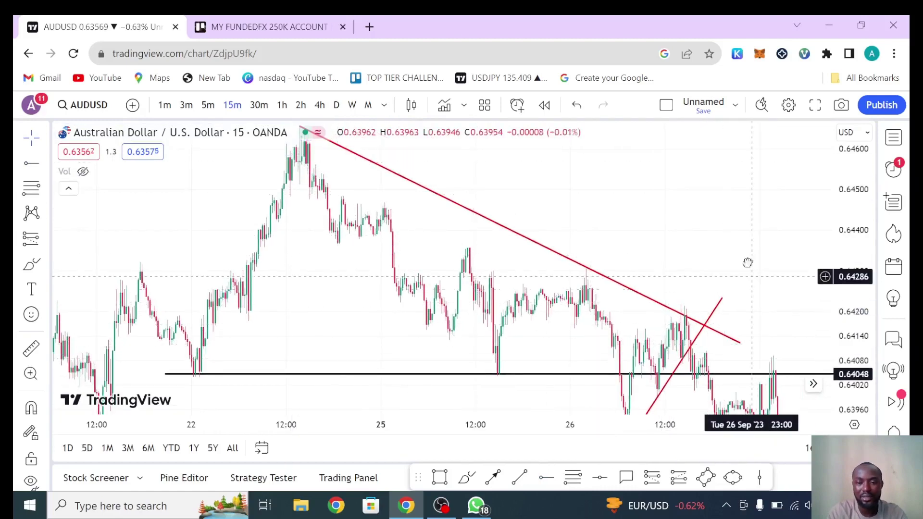
- Draw a Fibonacci retracement from about 0.64310 at 26 September 02:30 down to about 0.63880 at 26 September 22:45
{"action": "left_click_drag", "start_coordinate": [748, 264], "coordinate": [734, 232]}
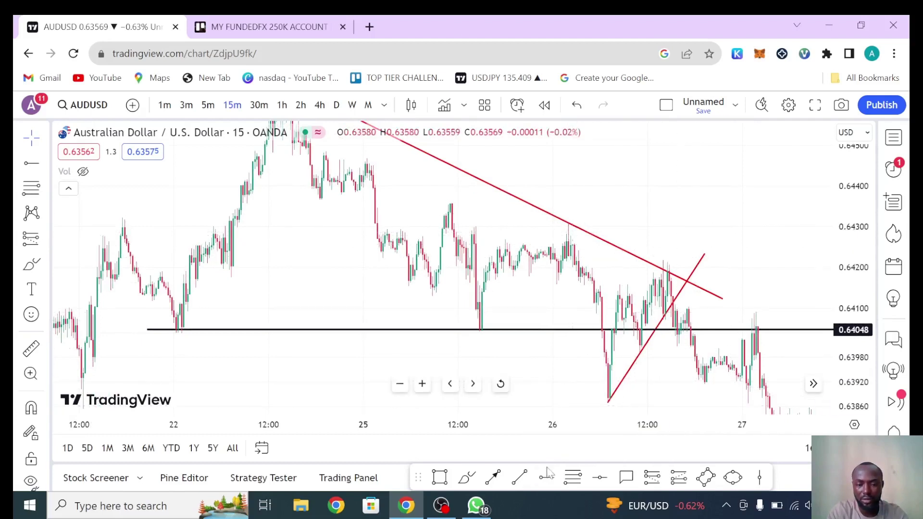
{"action": "left_click", "coordinate": [573, 483]}
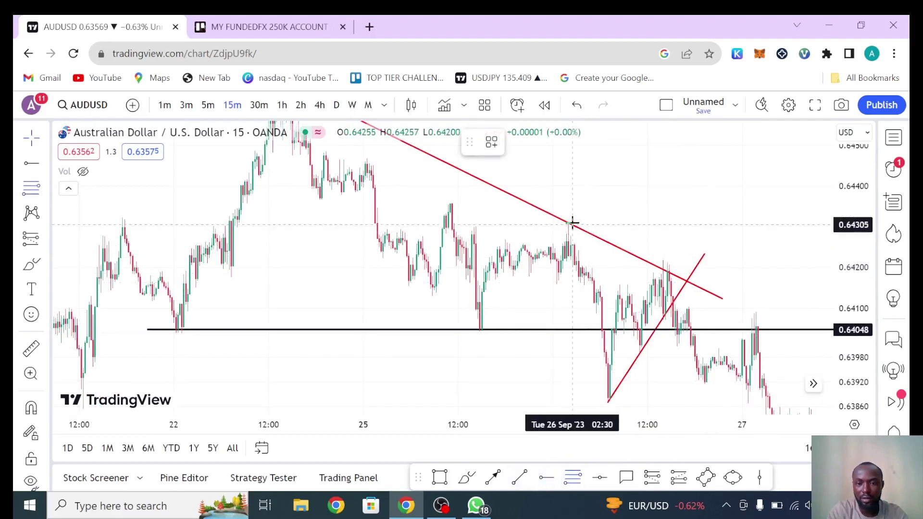
{"action": "left_click", "coordinate": [587, 257]}
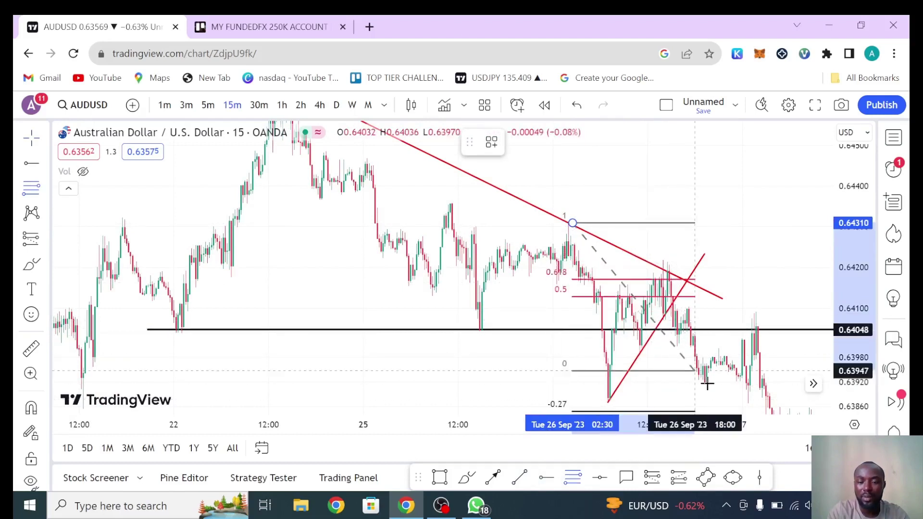
{"action": "left_click", "coordinate": [731, 398]}
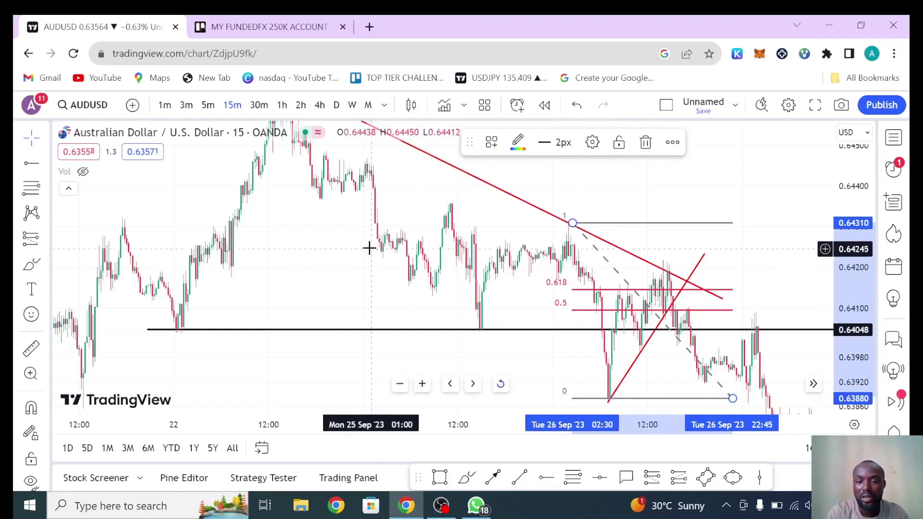
- Examine the latest AUDUSD decline against the lower green zone on the 15-minute, 1-hour and 4-hour charts, including the grey zone below
{"action": "left_click_drag", "start_coordinate": [846, 293], "coordinate": [840, 318]}
{"action": "left_click_drag", "start_coordinate": [447, 321], "coordinate": [308, 275]}
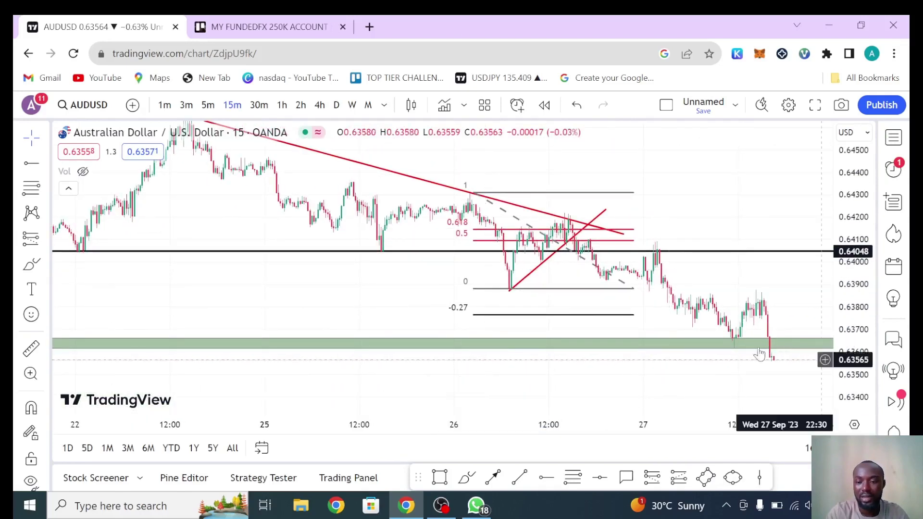
{"action": "left_click", "coordinate": [282, 106]}
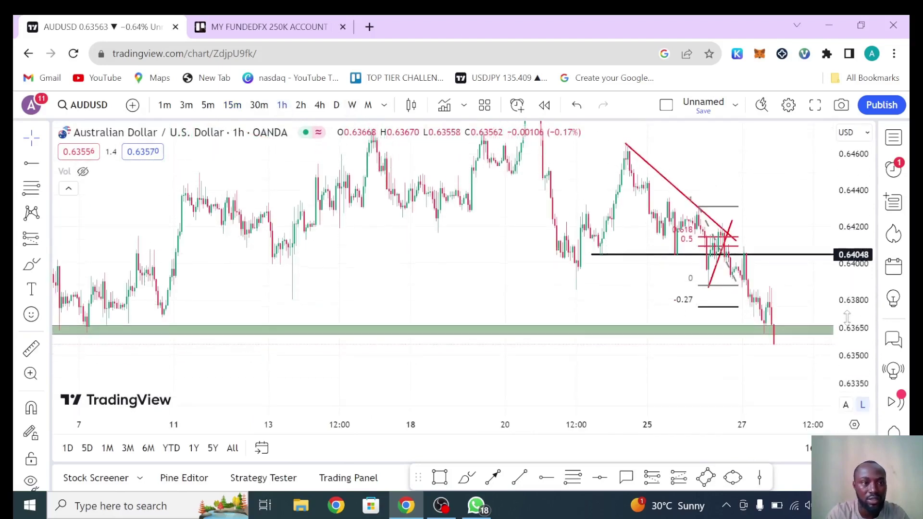
{"action": "left_click", "coordinate": [320, 106]}
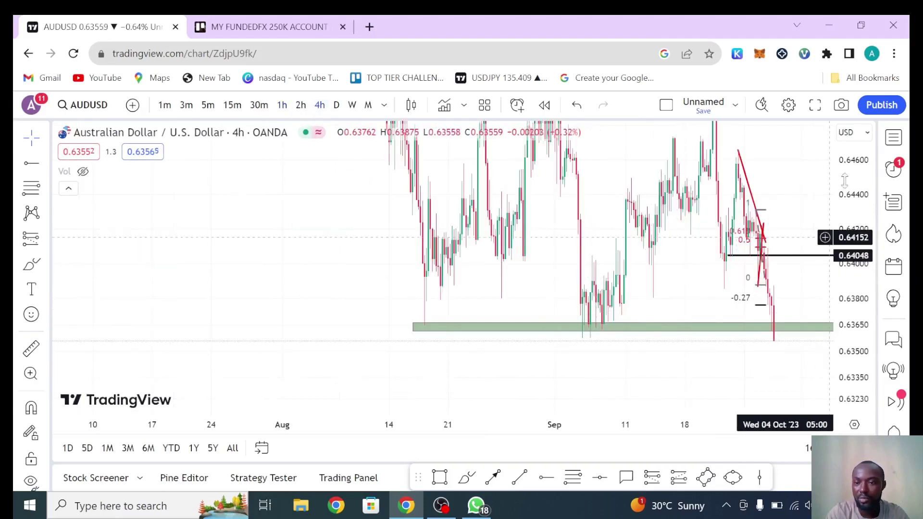
{"action": "left_click_drag", "start_coordinate": [855, 277], "coordinate": [855, 313]}
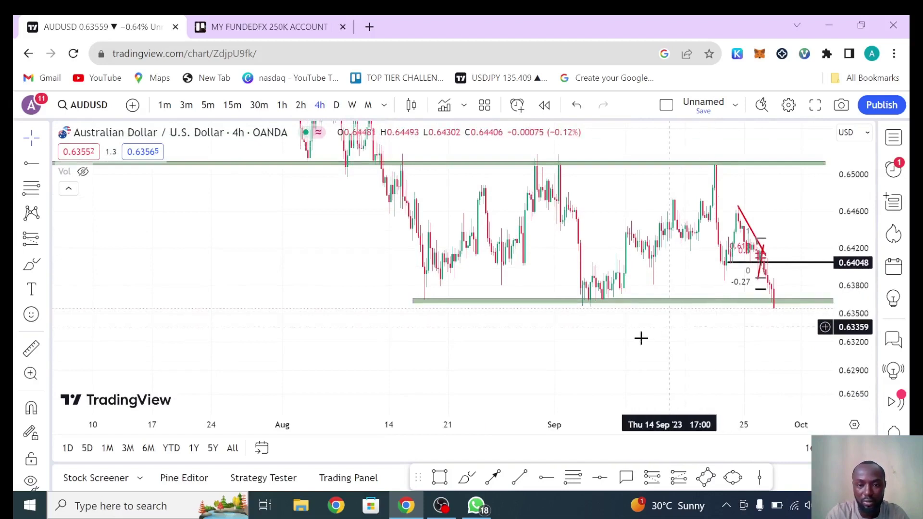
{"action": "left_click_drag", "start_coordinate": [605, 336], "coordinate": [588, 337]}
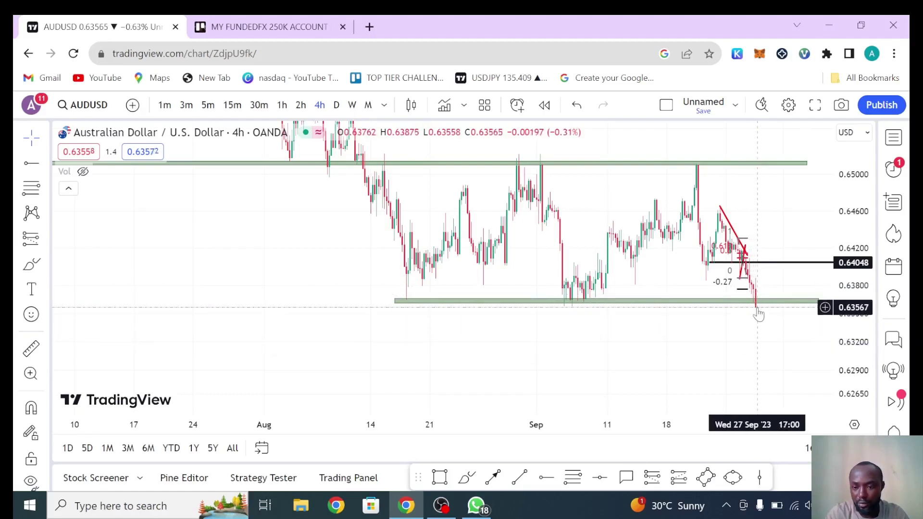
{"action": "left_click_drag", "start_coordinate": [837, 263], "coordinate": [840, 312]}
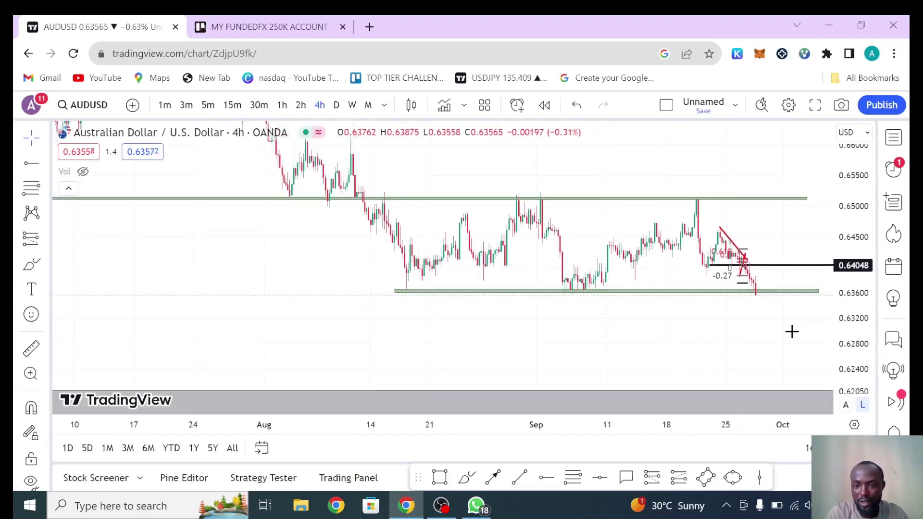
{"action": "left_click_drag", "start_coordinate": [698, 319], "coordinate": [641, 298]}
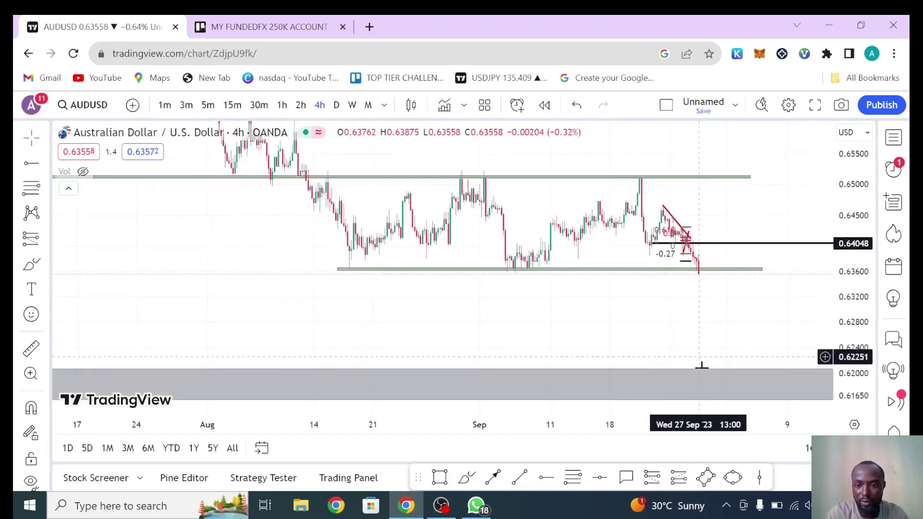